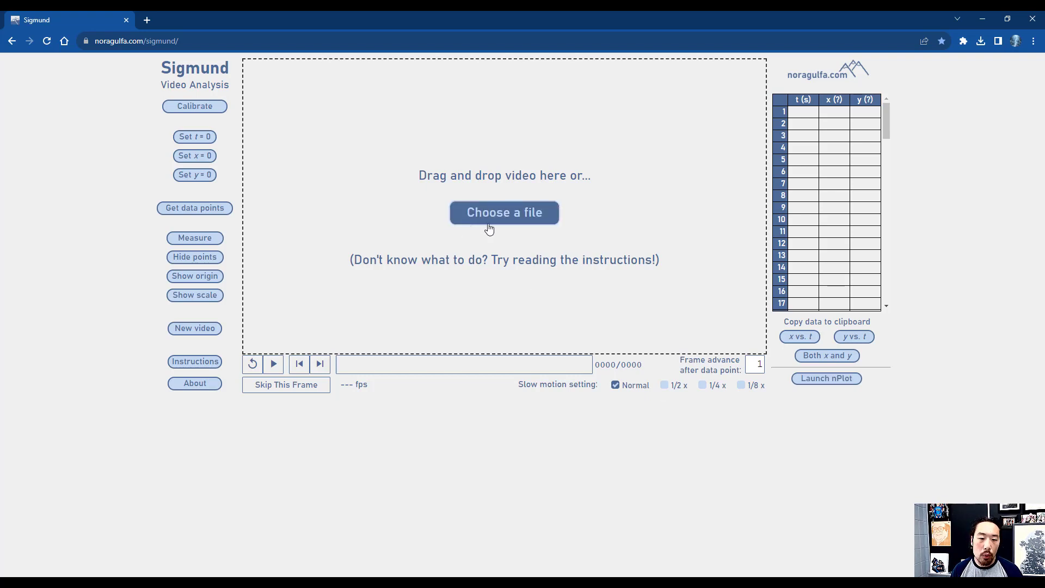
# - Load the video file "sigmund sample 1" from the sigmund sample 1 folder for analysis
pyautogui.click(530, 223)
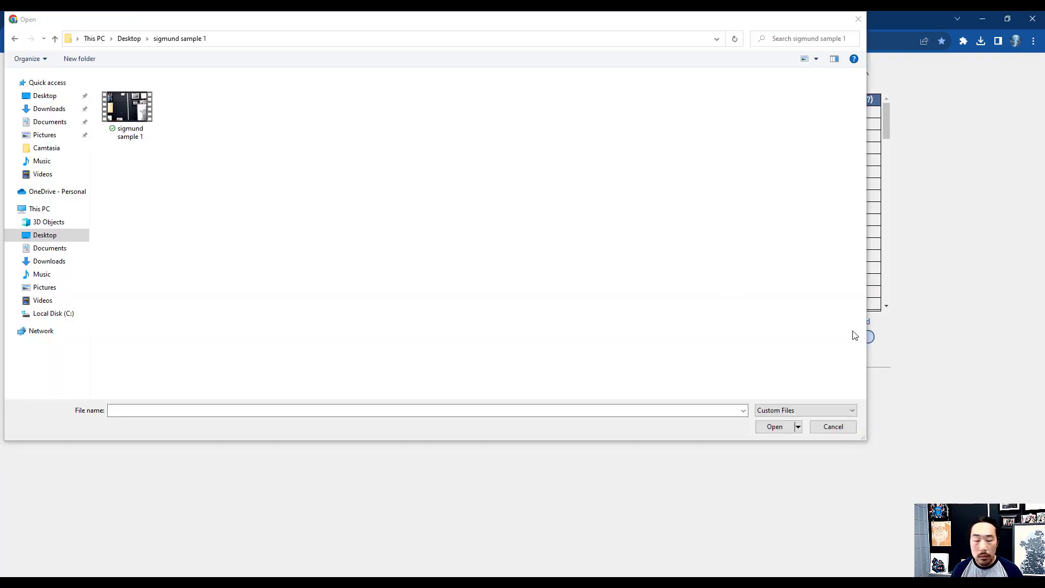
pyautogui.click(125, 113)
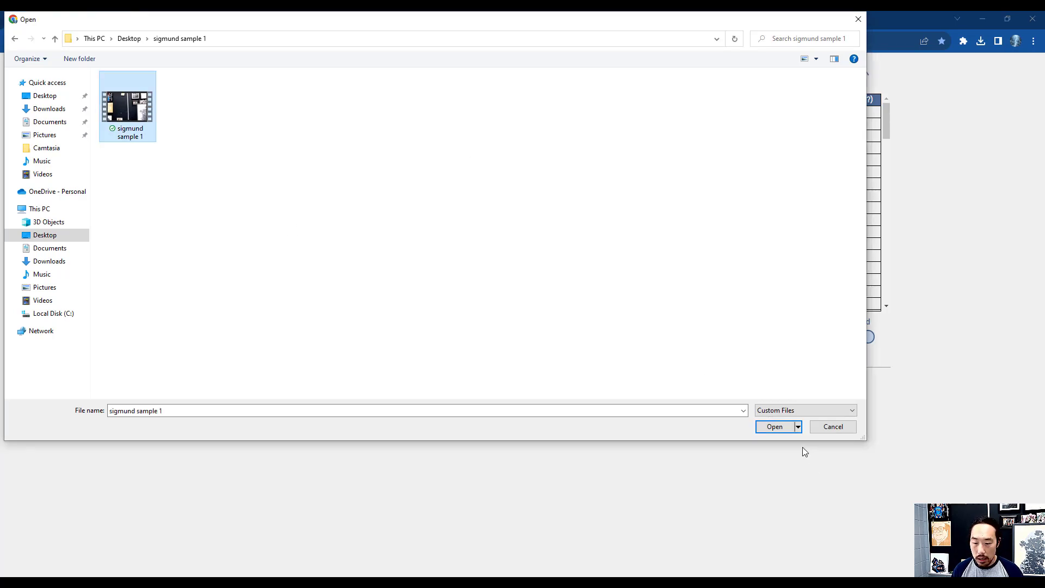
pyautogui.click(776, 429)
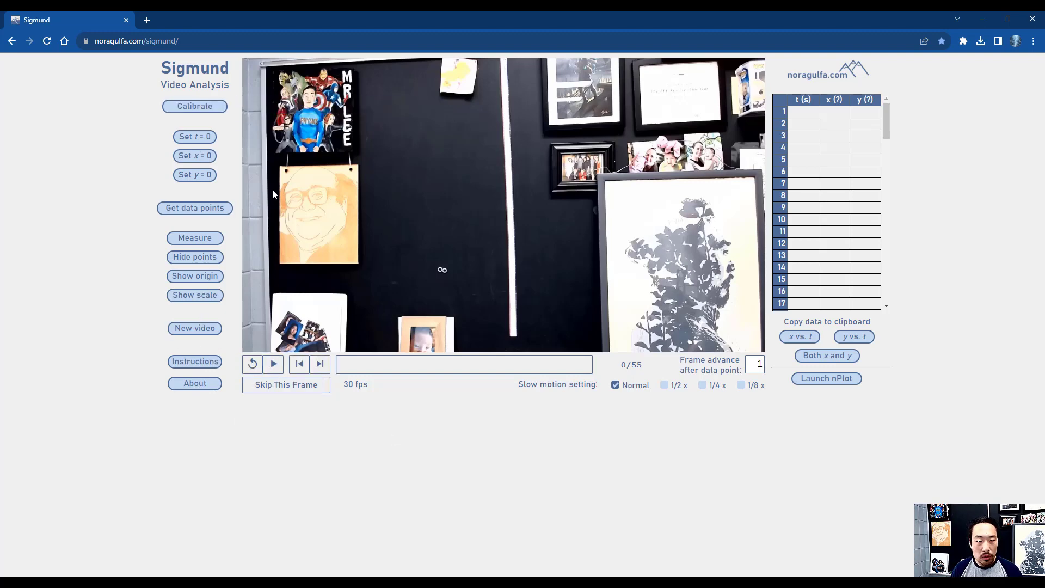
# - Calibrate the scale with a line along the full white vertical strip on the wall, with length 1 and unit m
pyautogui.click(200, 107)
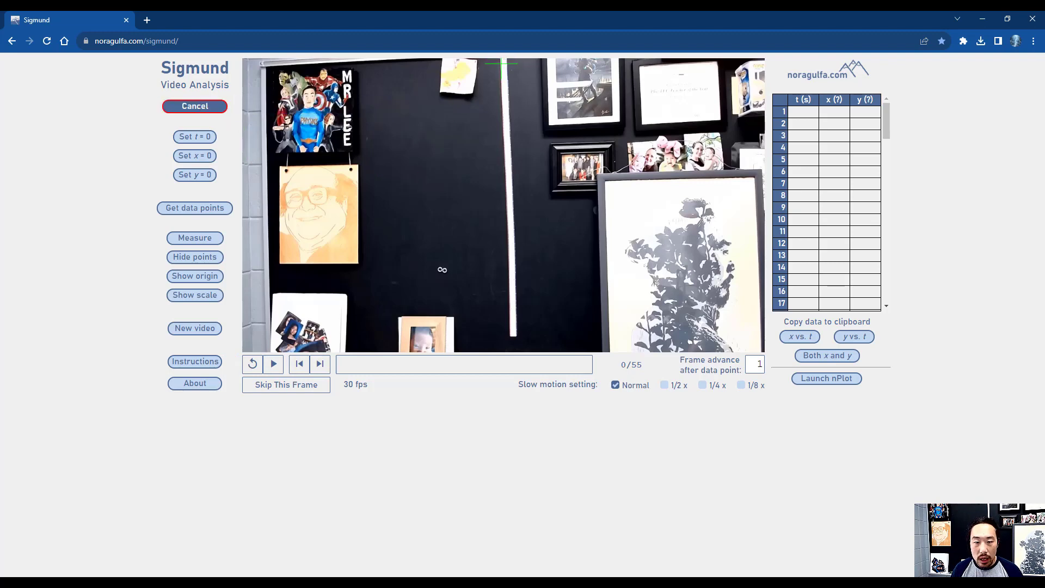
pyautogui.moveTo(503, 61)
pyautogui.mouseDown()
pyautogui.moveTo(517, 348)
pyautogui.moveTo(516, 326)
pyautogui.moveTo(512, 337)
pyautogui.moveTo(593, 348)
pyautogui.moveTo(536, 348)
pyautogui.moveTo(513, 335)
pyautogui.mouseUp()
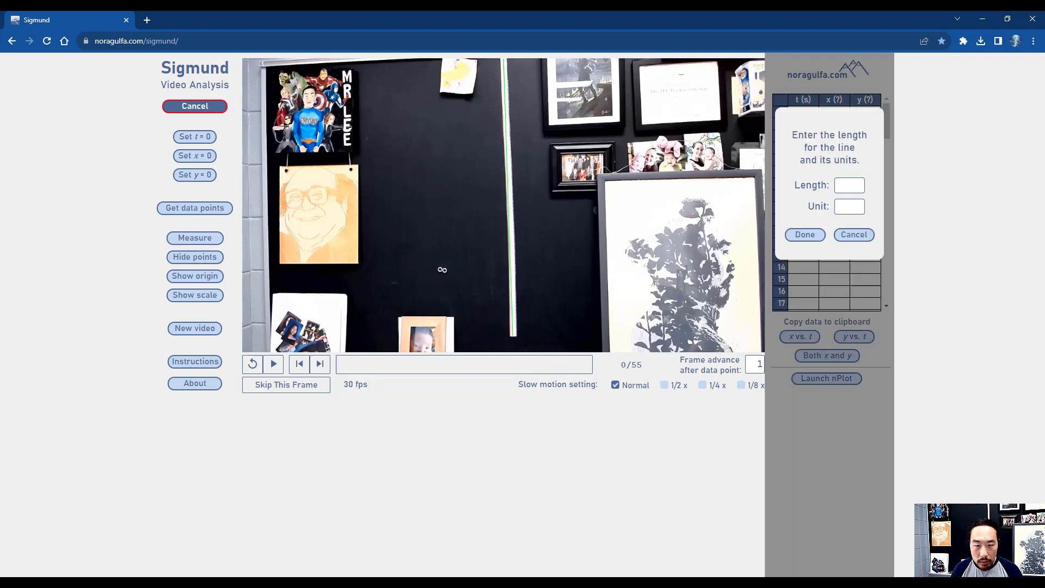
pyautogui.click(857, 187)
pyautogui.write('1')
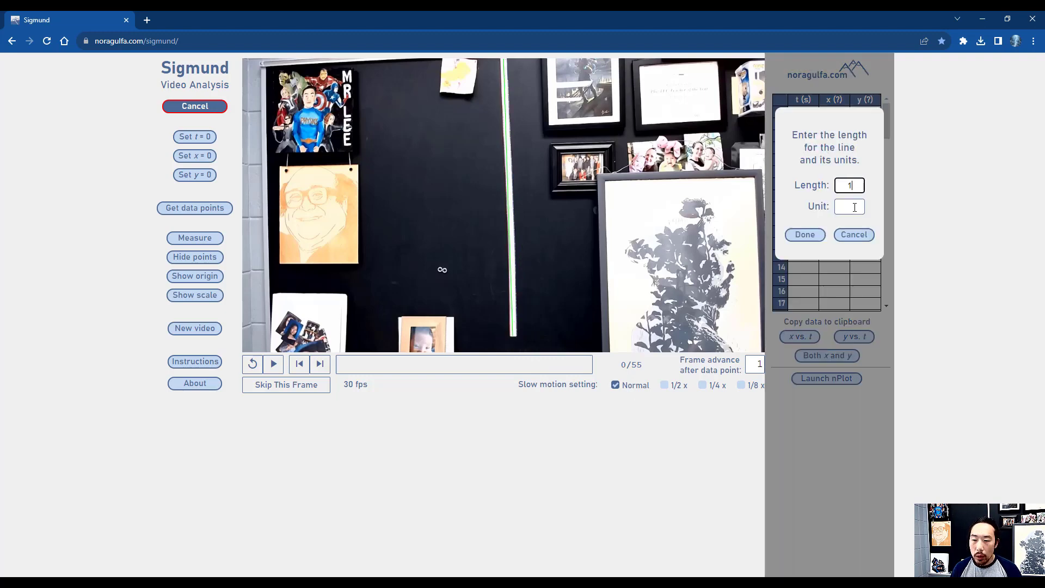
pyautogui.click(854, 207)
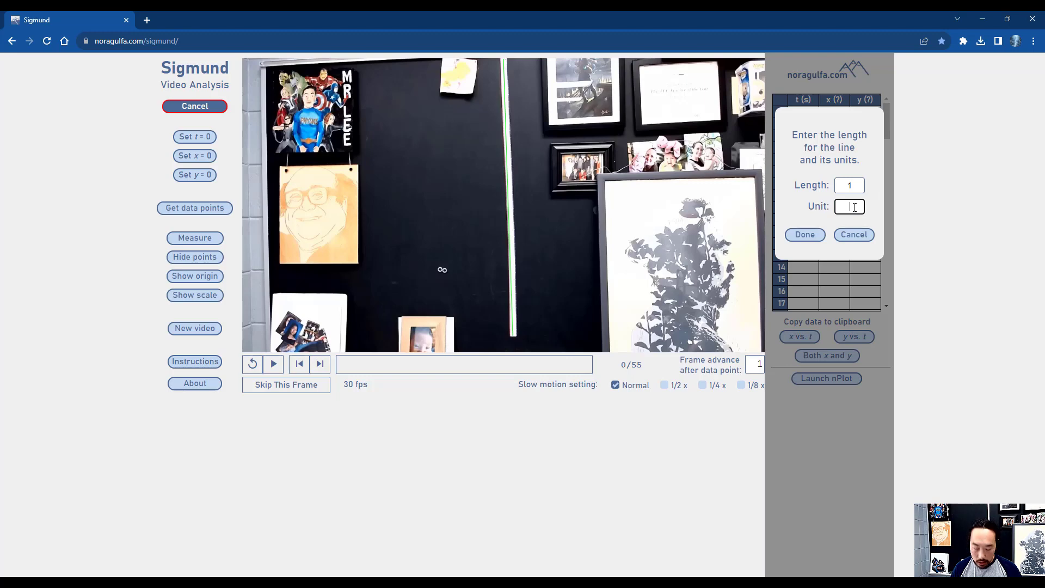
pyautogui.click(808, 240)
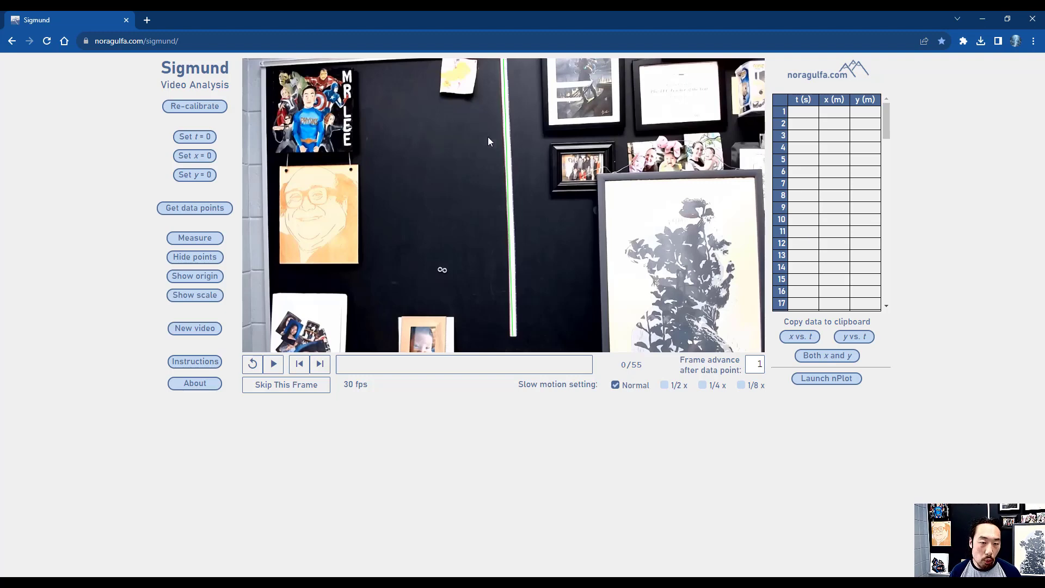
# - Play the video briefly, return to frame 7 where the orange enters the picture, and set t = 0 there
pyautogui.click(274, 364)
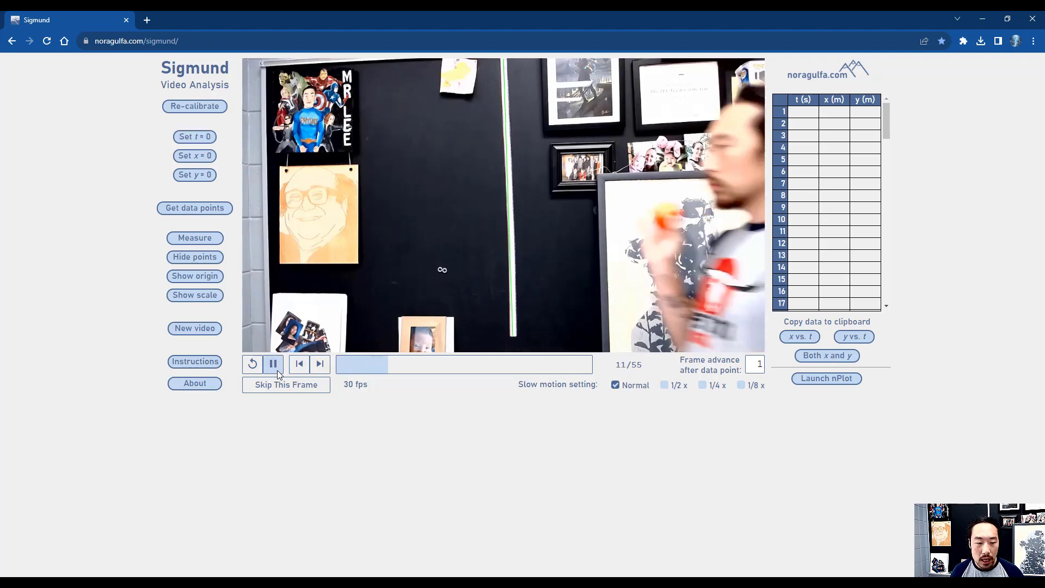
pyautogui.click(274, 364)
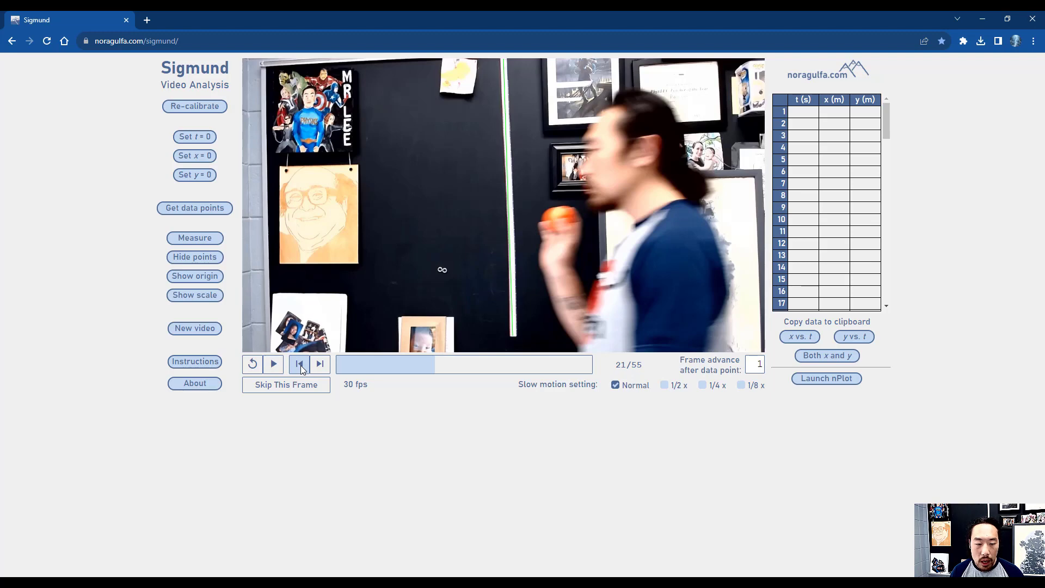
pyautogui.moveTo(423, 367); pyautogui.dragTo(369, 366)
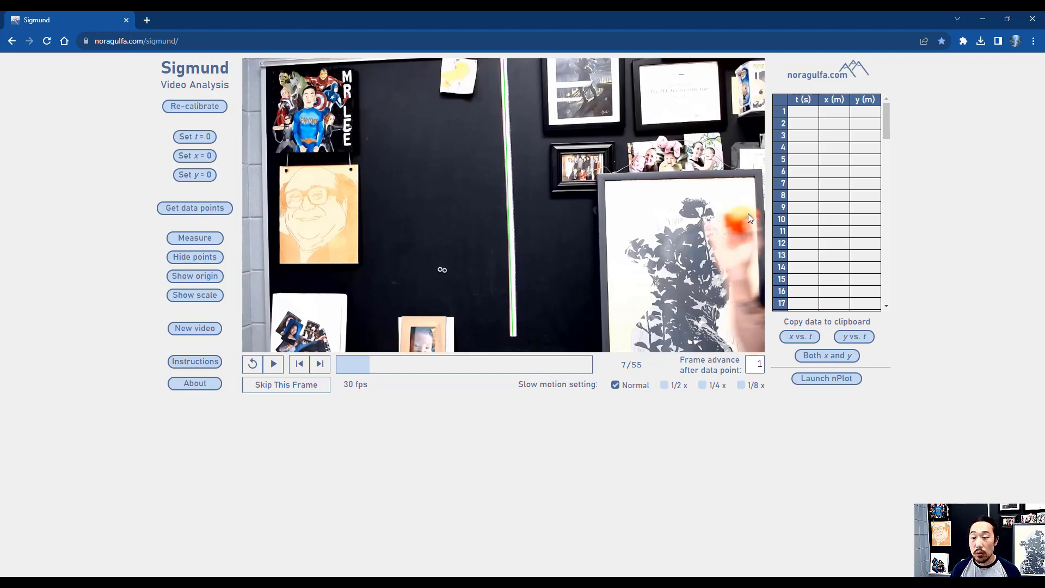
pyautogui.click(206, 141)
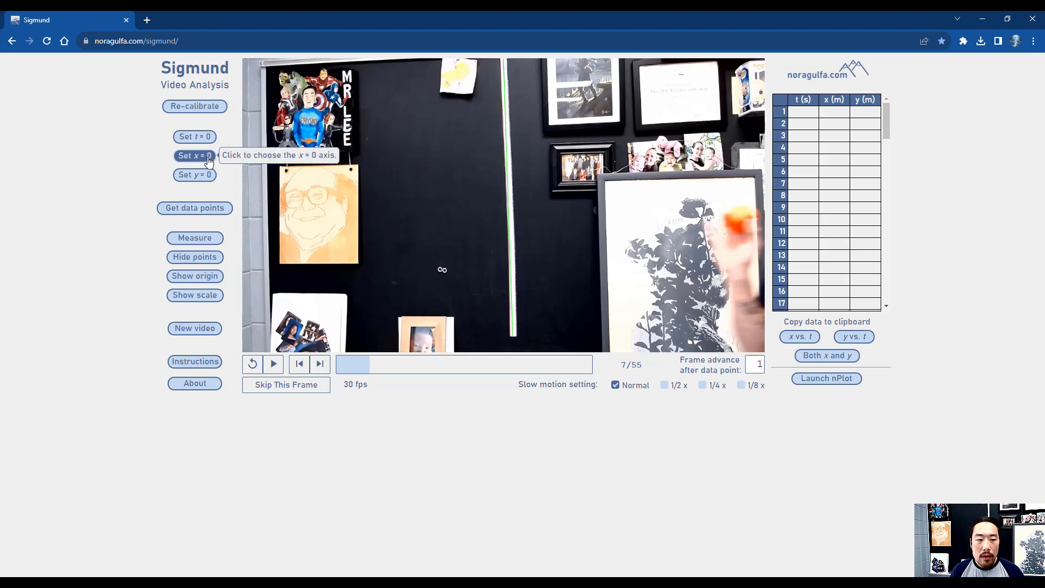
# - Place the x = 0 axis just right of the white vertical strip and the y = 0 axis just below the small infinity symbol
pyautogui.click(208, 159)
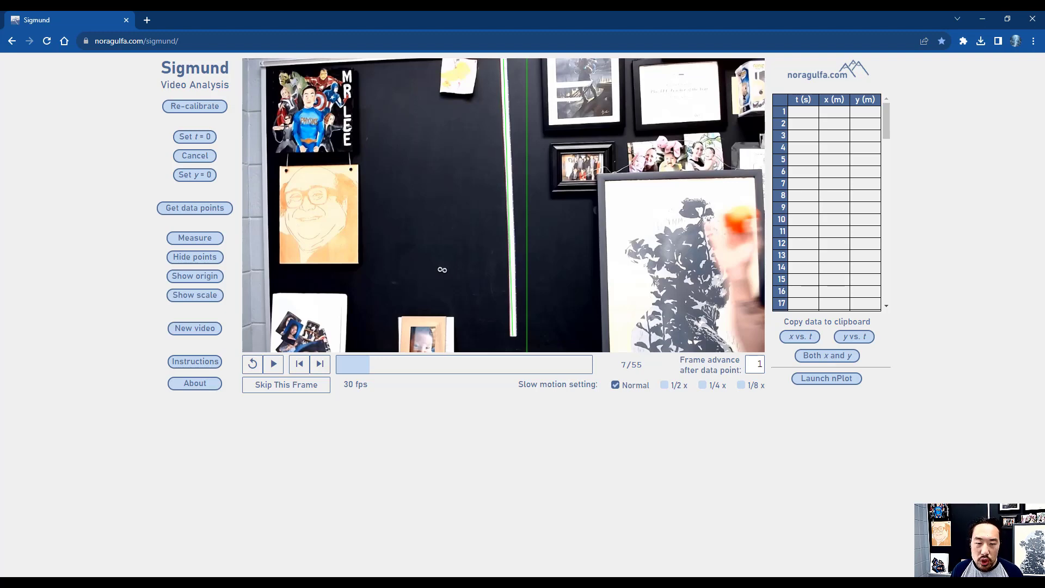
pyautogui.click(527, 191)
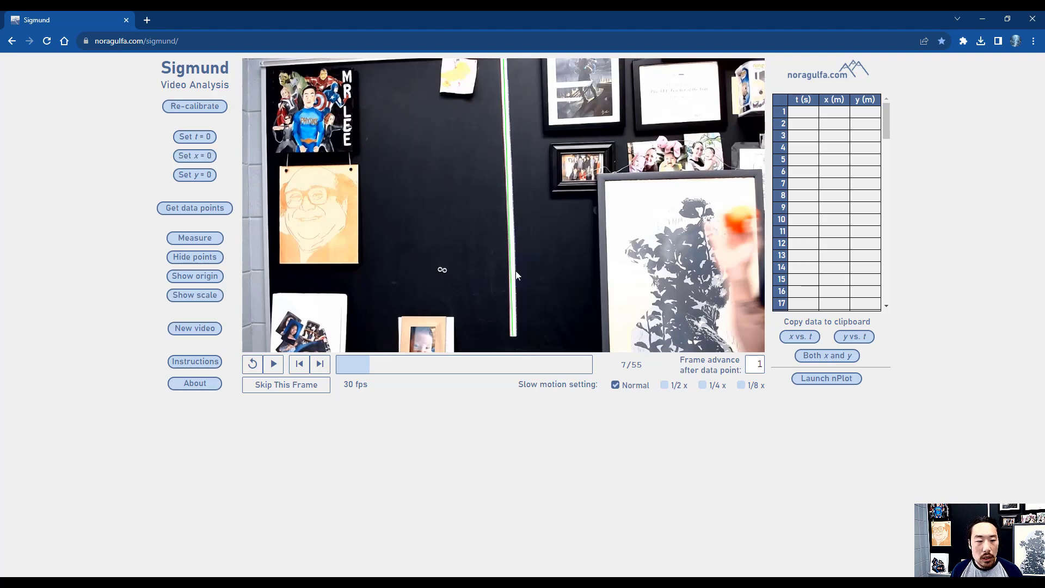
pyautogui.click(200, 174)
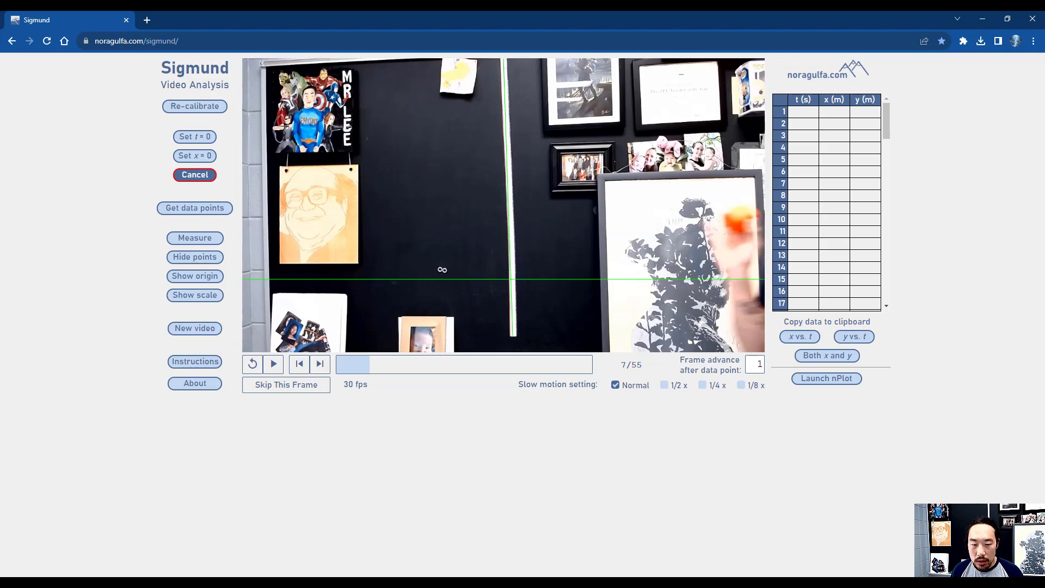
pyautogui.click(414, 279)
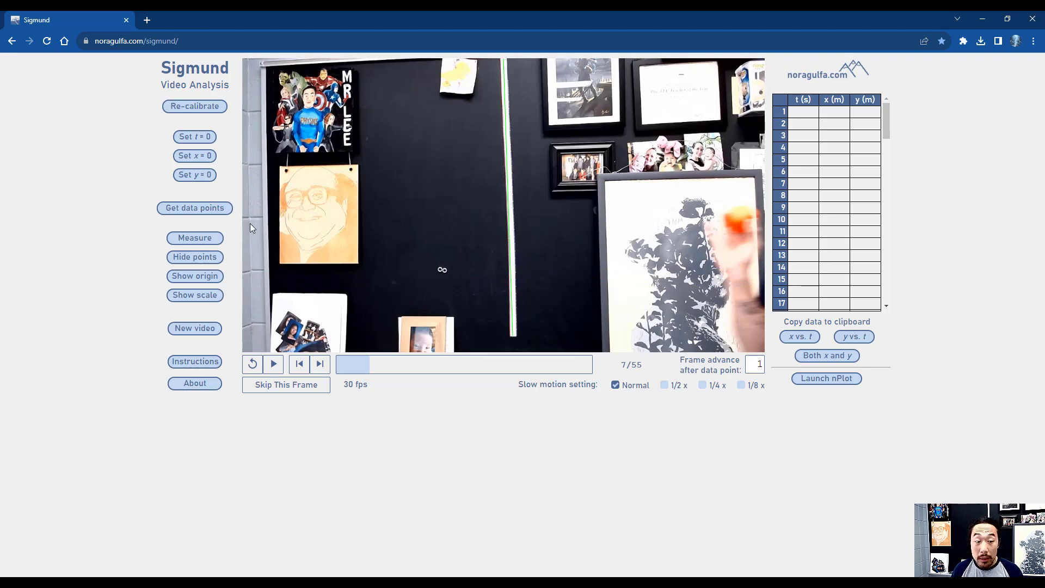
# - Collect position data points by marking the orange in the walking person's hand frame by frame, starting at frame 7
pyautogui.click(216, 212)
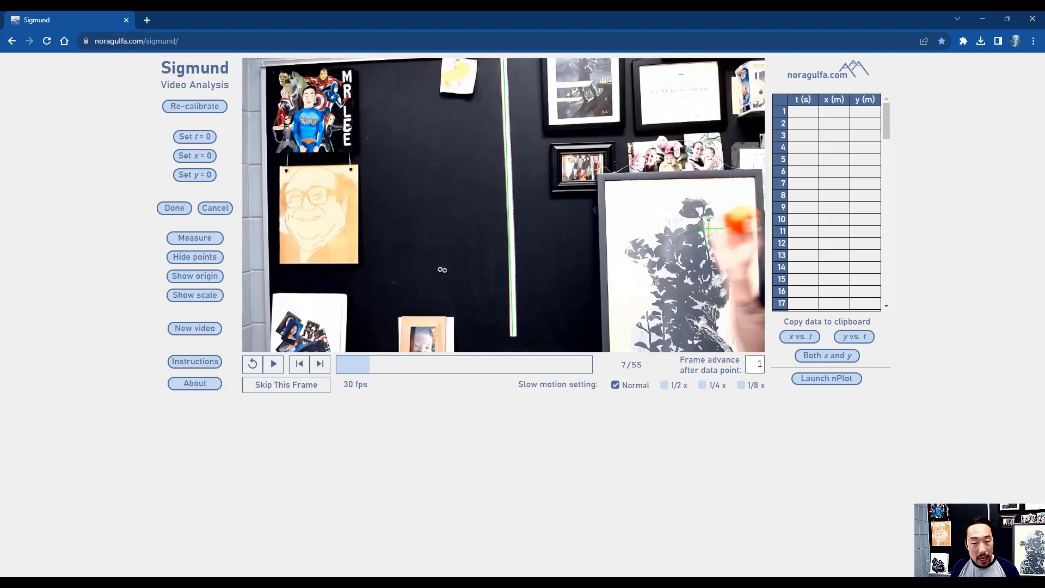
pyautogui.click(736, 219)
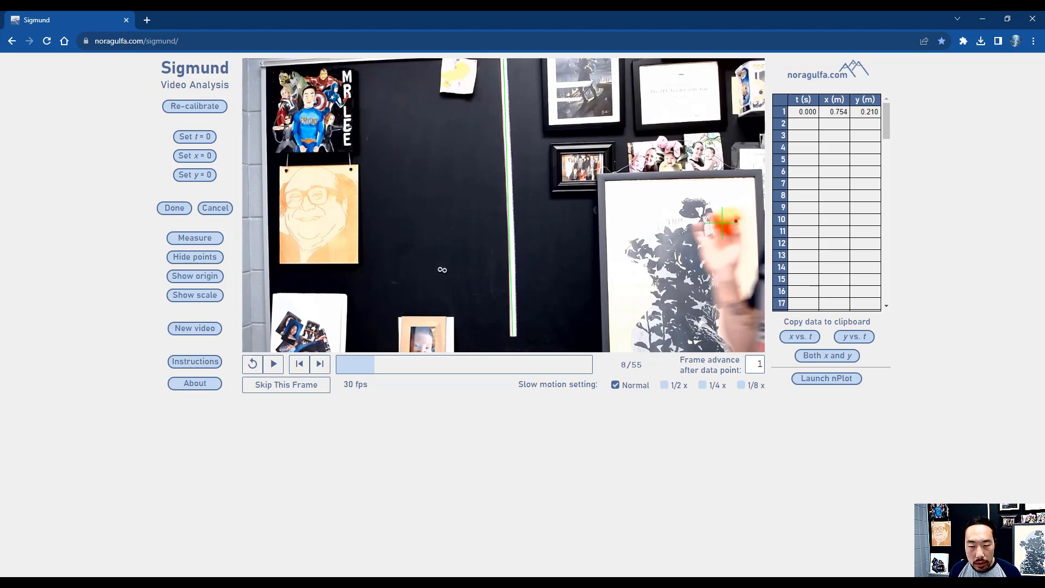
pyautogui.click(721, 220)
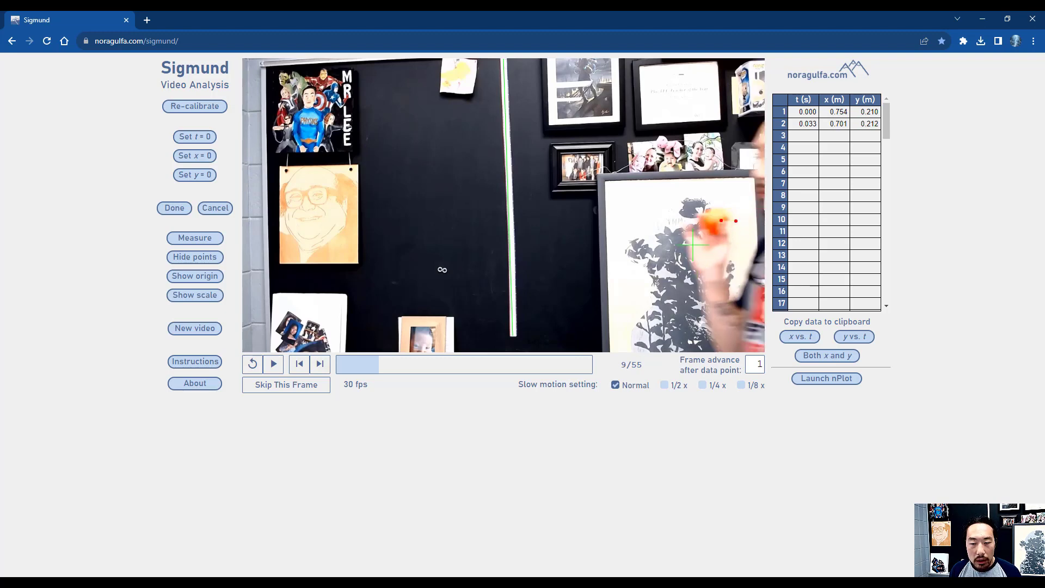
pyautogui.click(709, 222)
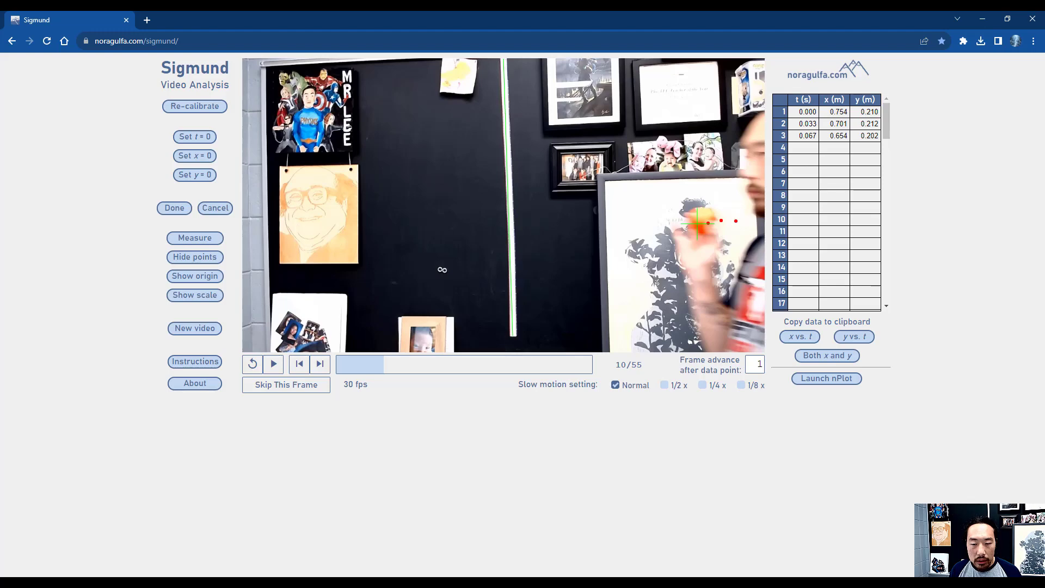
pyautogui.click(696, 222)
pyautogui.click(687, 222)
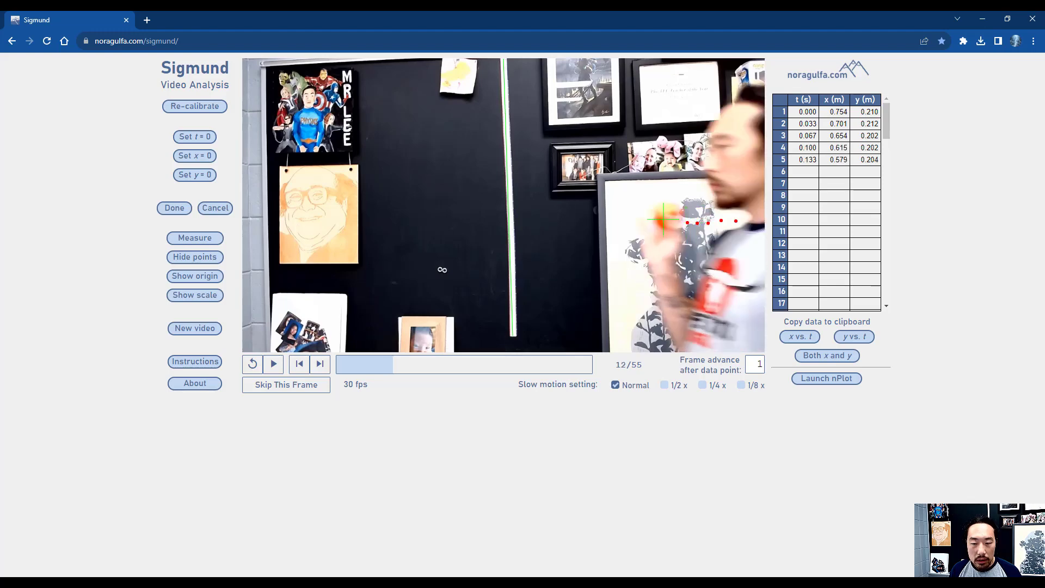
pyautogui.click(663, 217)
pyautogui.click(650, 216)
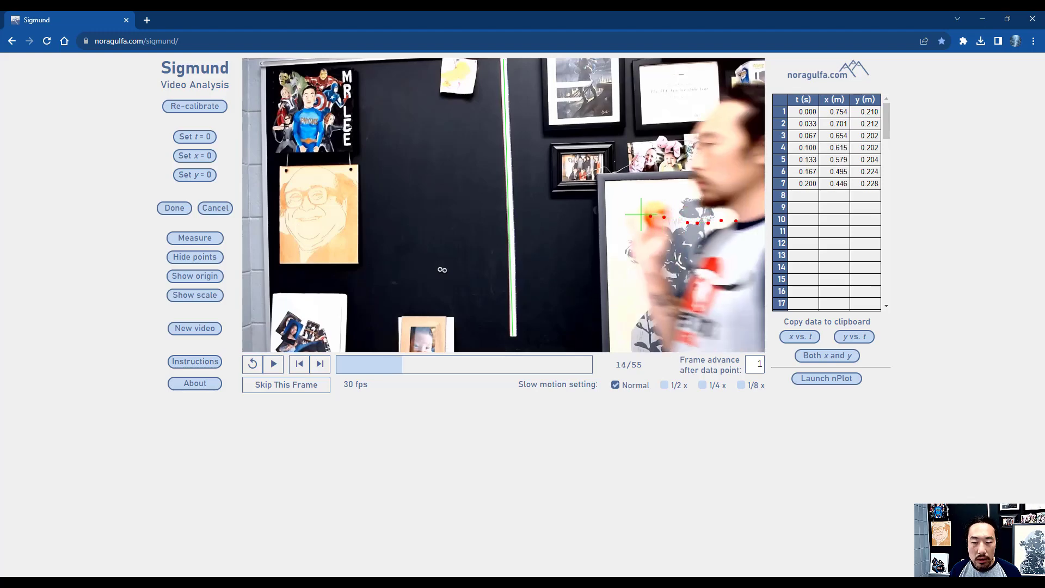
pyautogui.click(653, 216)
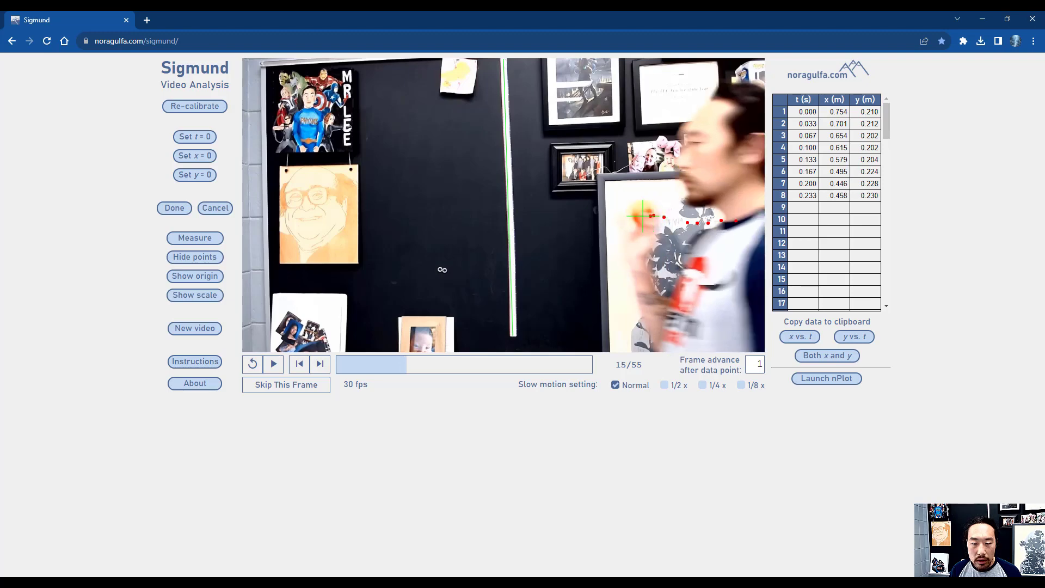
pyautogui.click(642, 216)
pyautogui.click(628, 214)
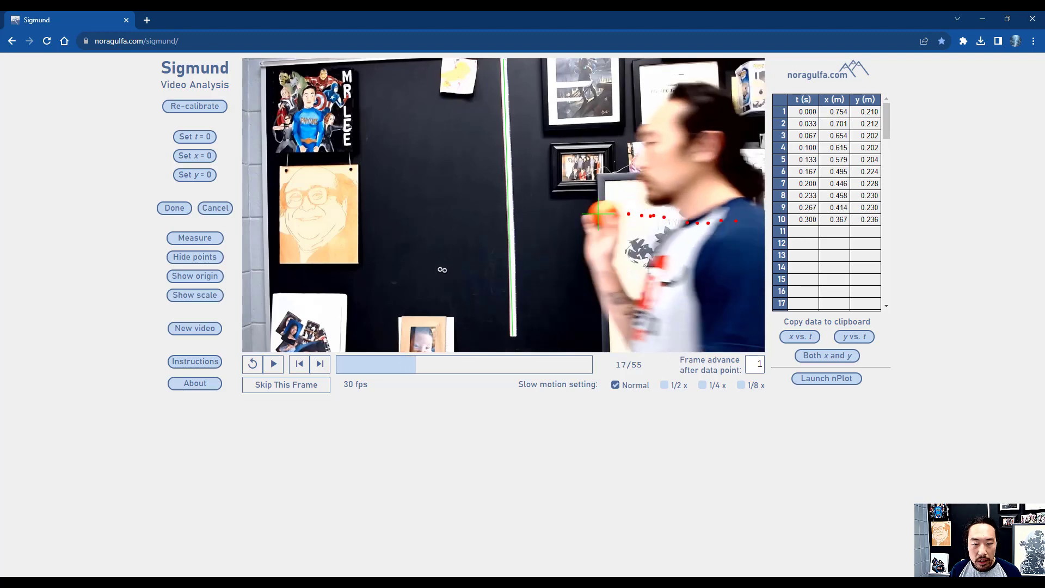
pyautogui.click(598, 214)
pyautogui.click(591, 214)
pyautogui.click(598, 213)
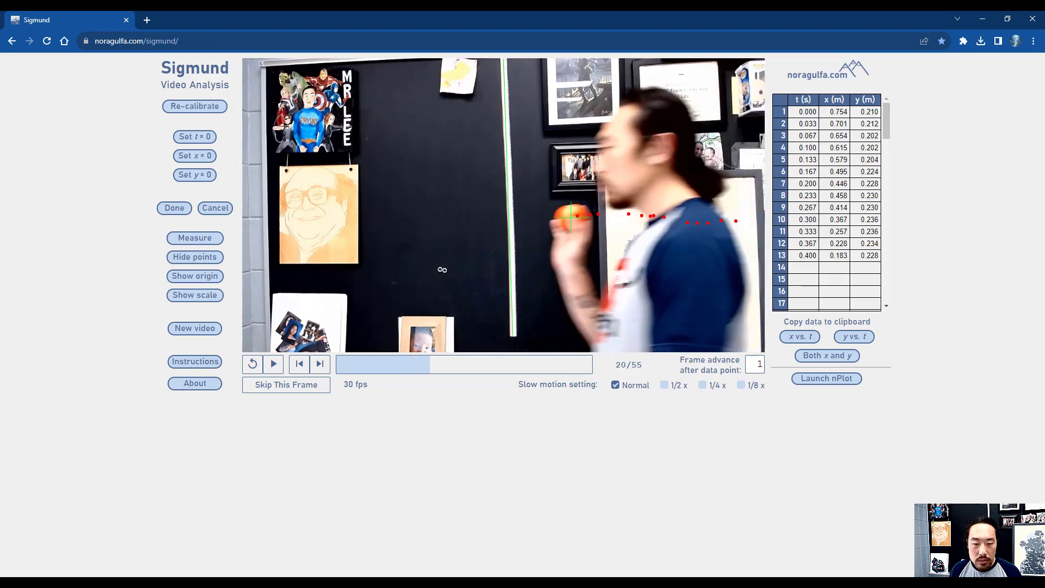
pyautogui.click(589, 214)
pyautogui.click(555, 219)
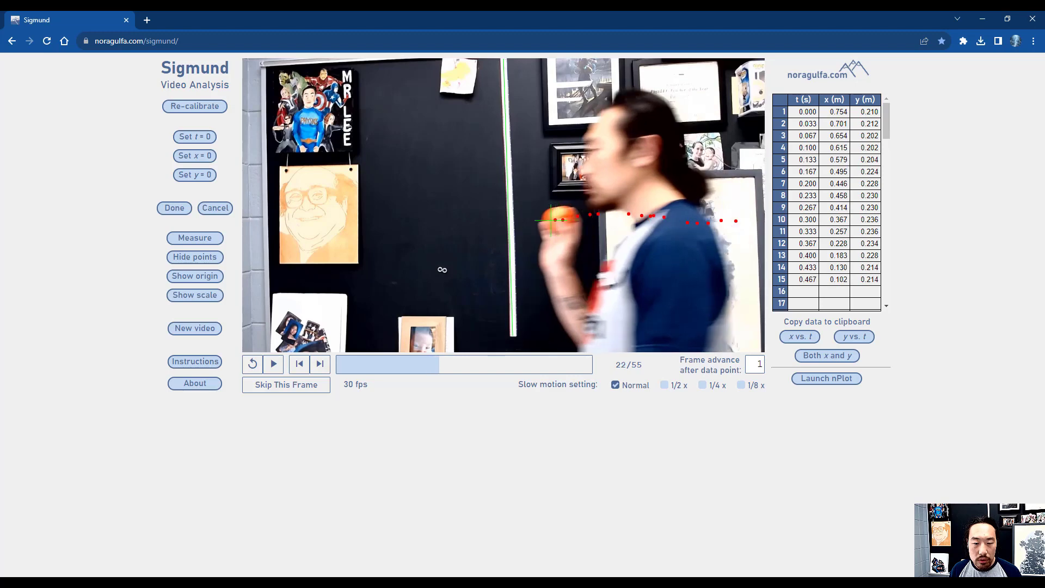
pyautogui.click(550, 220)
pyautogui.click(541, 220)
pyautogui.click(531, 222)
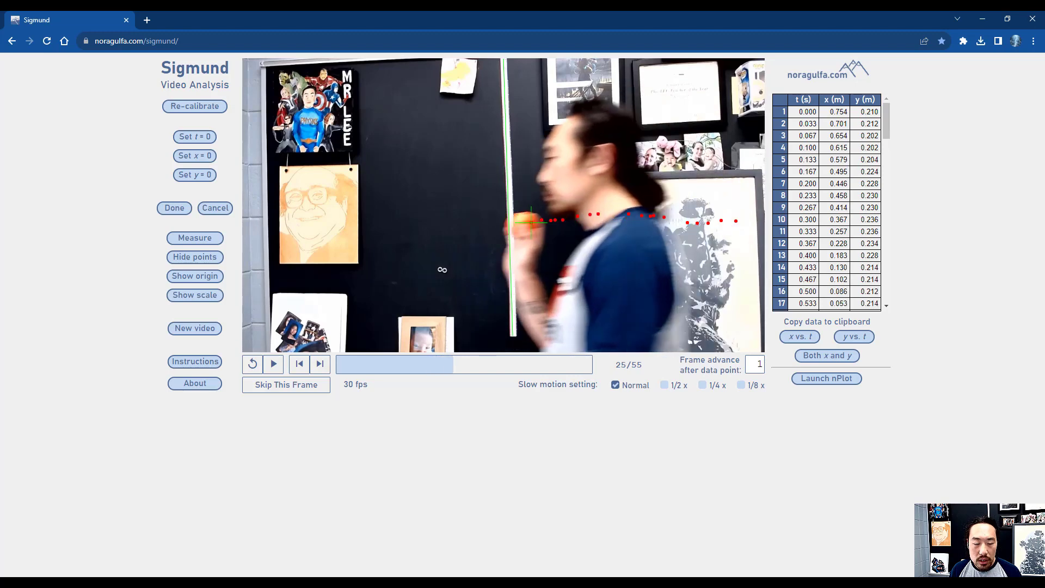
pyautogui.click(518, 224)
pyautogui.click(505, 225)
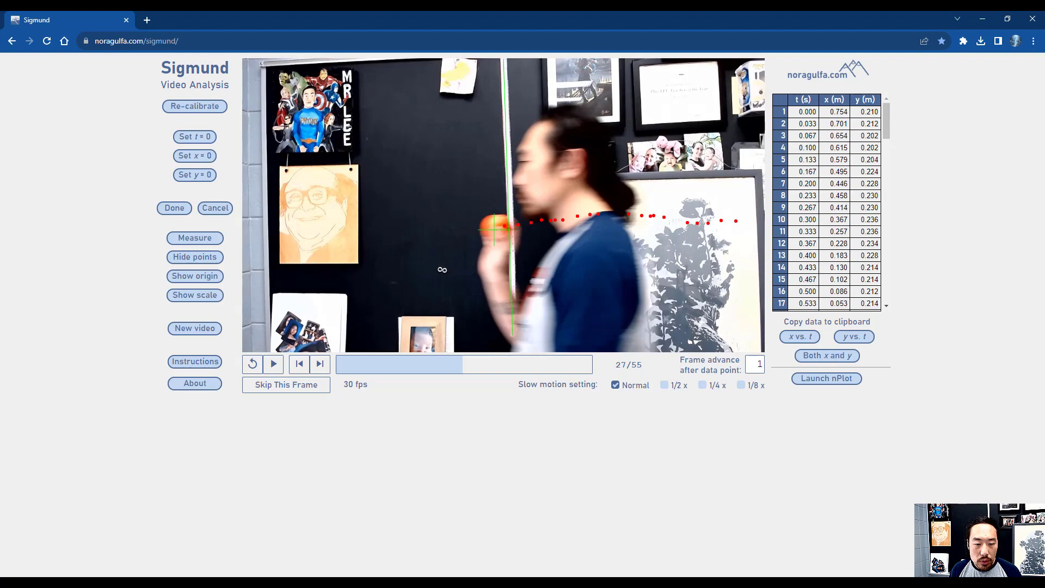
pyautogui.click(494, 229)
pyautogui.click(478, 229)
pyautogui.click(467, 226)
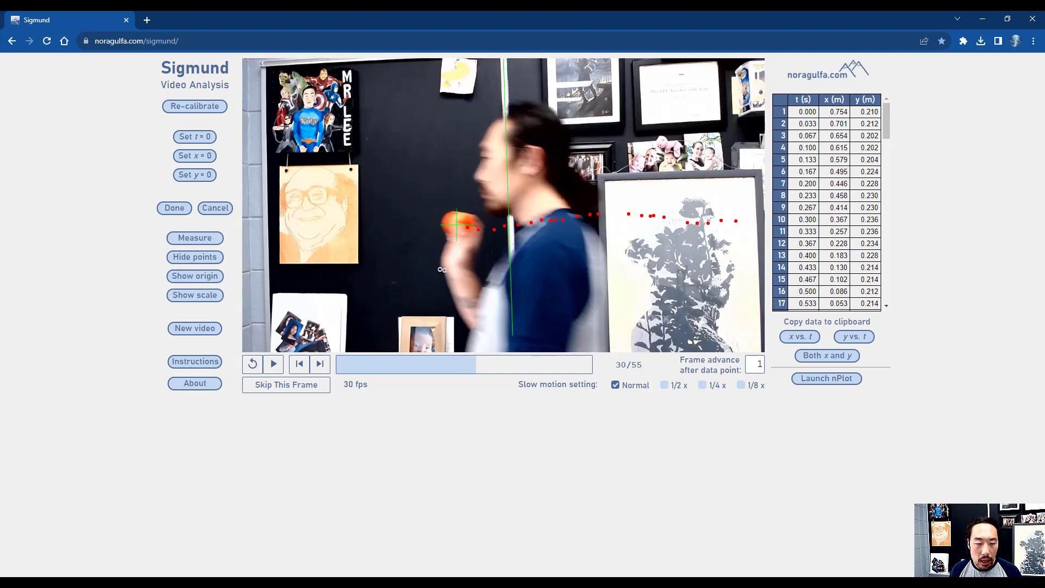
pyautogui.click(456, 225)
pyautogui.click(442, 222)
pyautogui.click(432, 220)
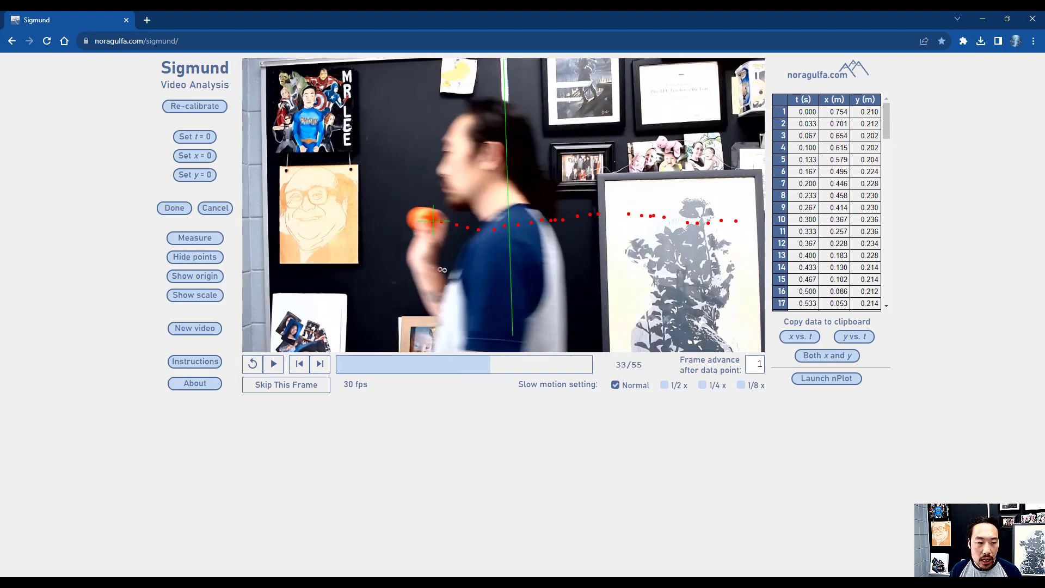
pyautogui.click(433, 221)
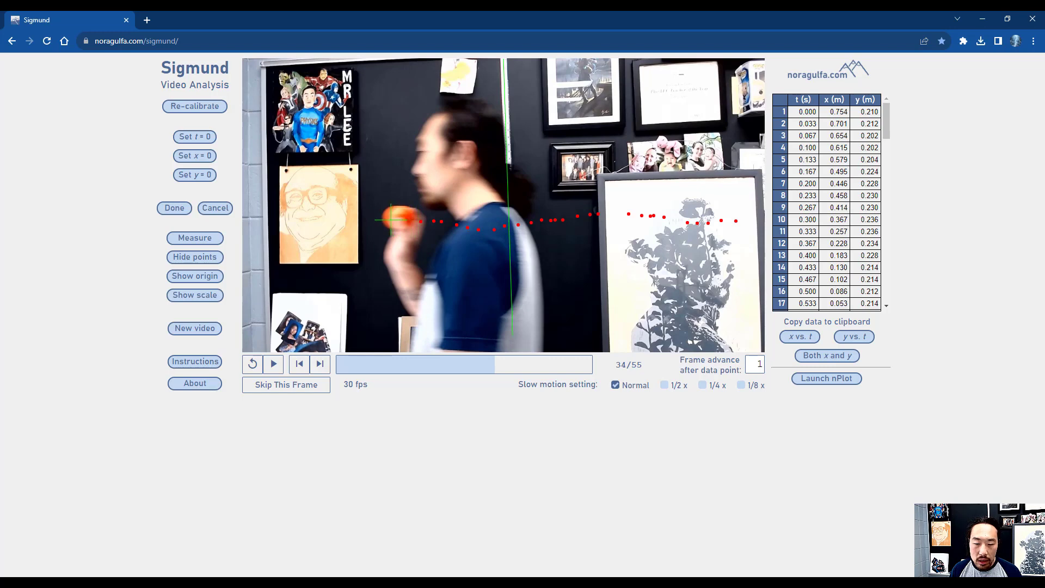
pyautogui.click(391, 219)
pyautogui.click(373, 219)
pyautogui.click(372, 218)
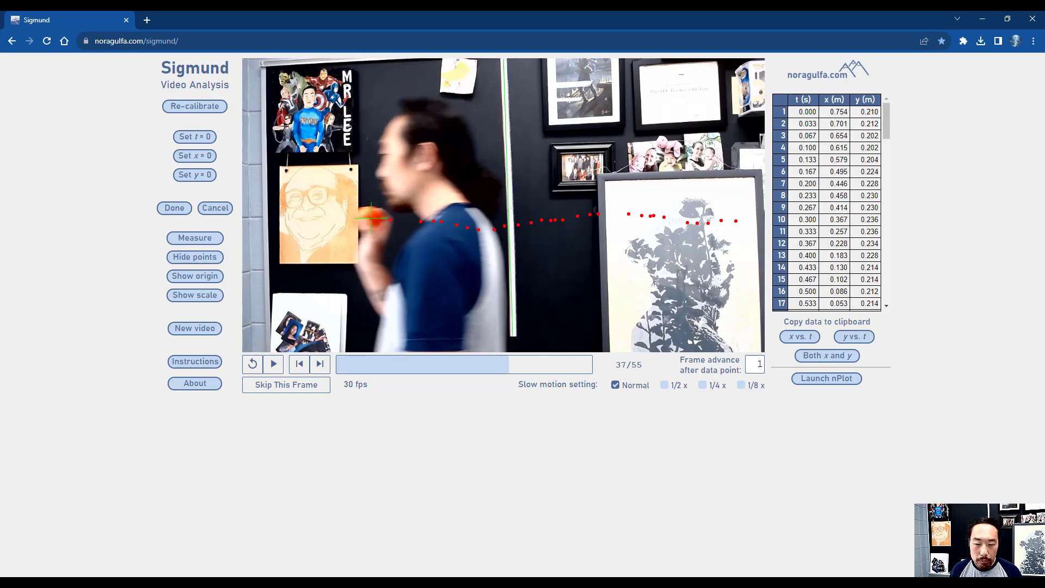
pyautogui.click(363, 218)
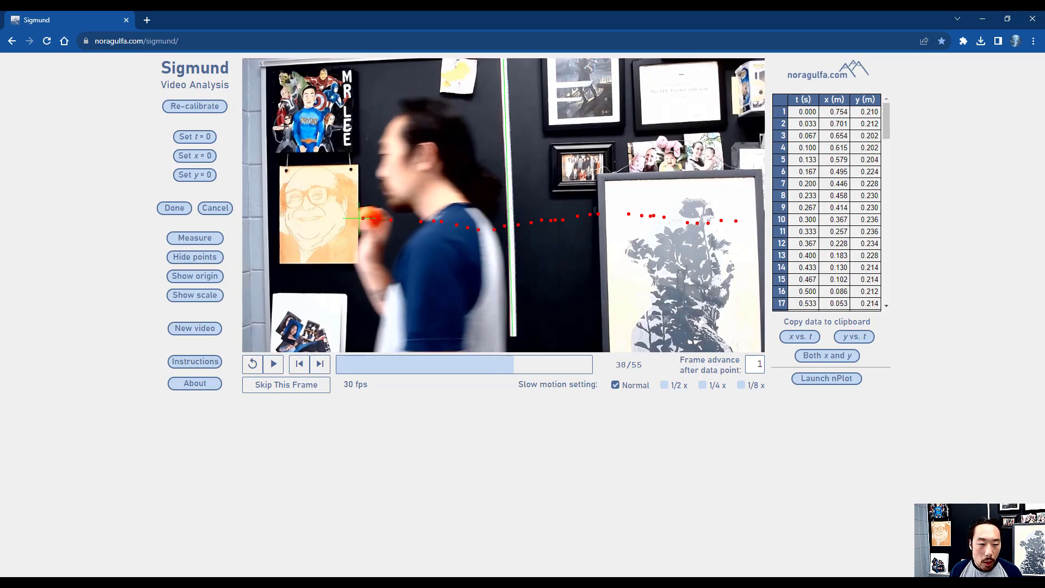
pyautogui.click(354, 219)
pyautogui.click(346, 221)
pyautogui.click(335, 223)
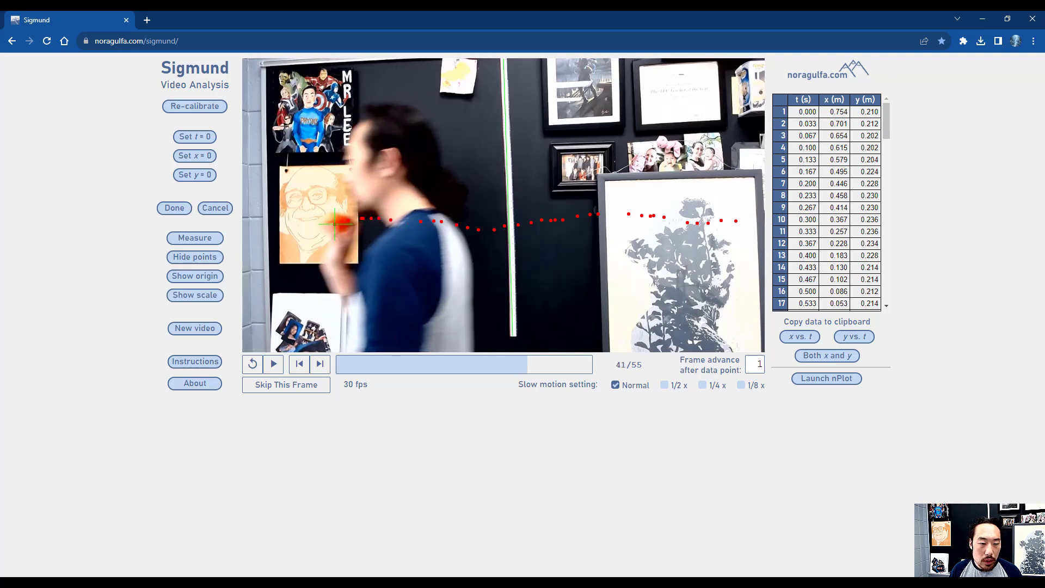
pyautogui.click(335, 223)
pyautogui.click(319, 224)
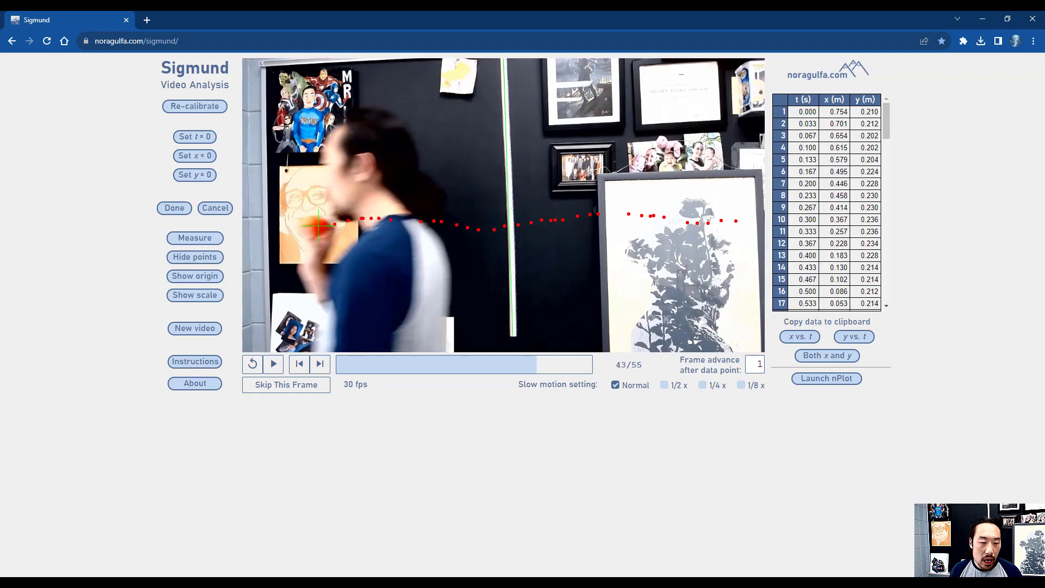
# - Mark the orange in the remaining frames through frame 48, and discard the whole set of collected points
pyautogui.click(321, 224)
pyautogui.click(311, 225)
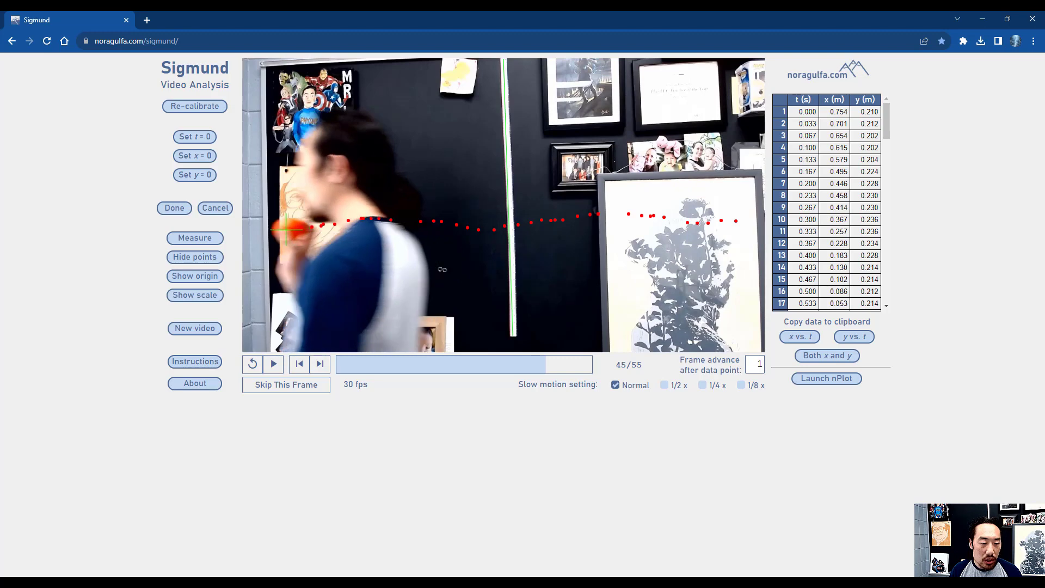
pyautogui.click(300, 228)
pyautogui.click(286, 229)
pyautogui.click(257, 230)
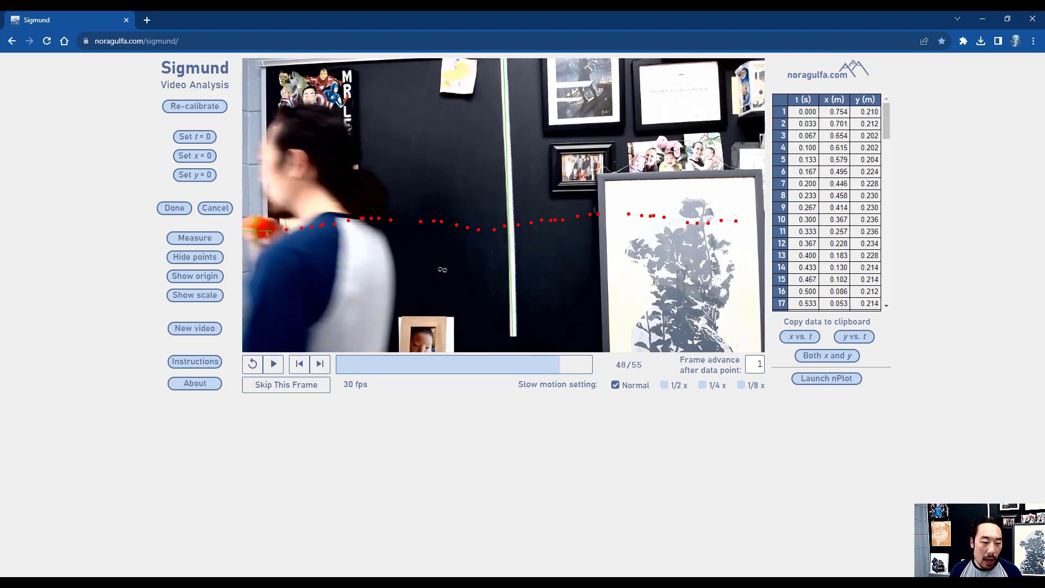
pyautogui.click(249, 227)
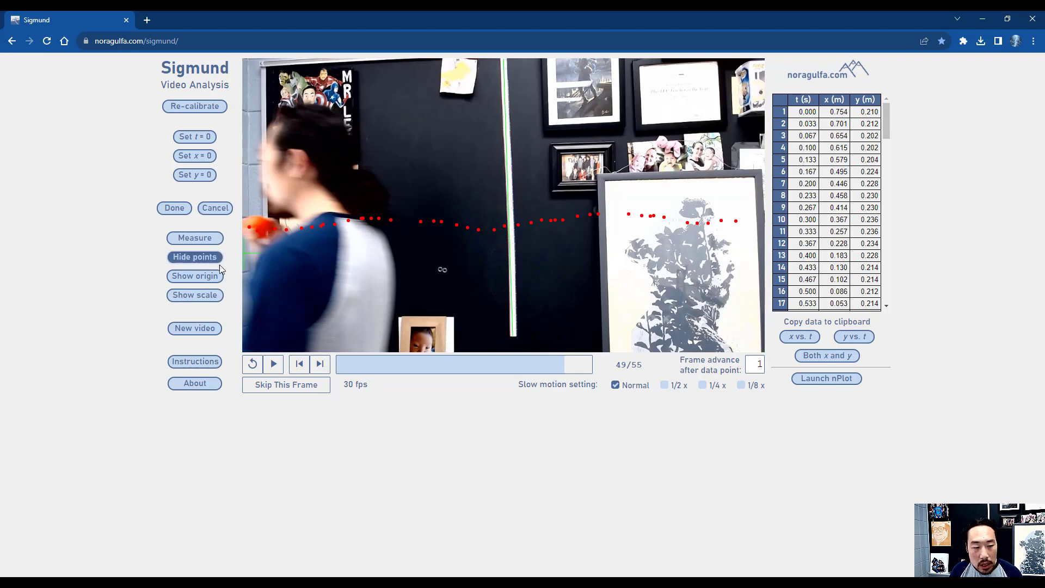
pyautogui.click(217, 209)
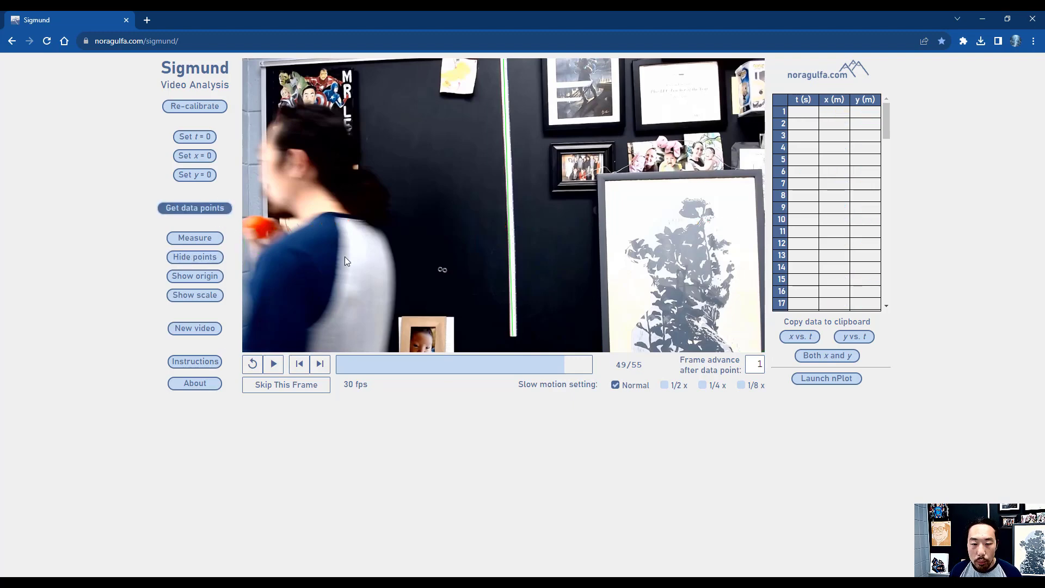
# - Set the frame advance after each data point to 3 and rewind the video to frame 5, where the orange enters
pyautogui.doubleClick(760, 365)
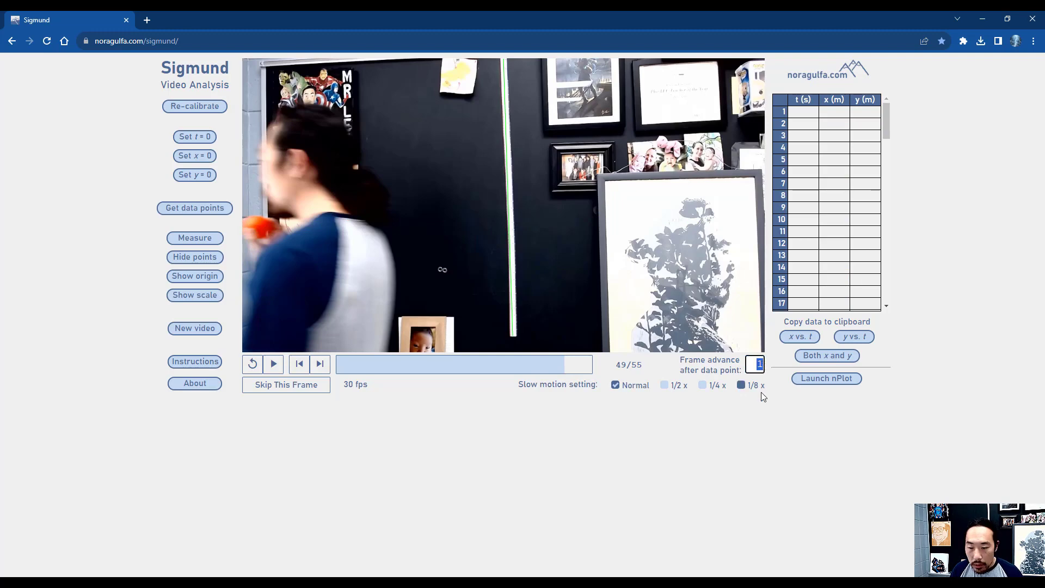
pyautogui.write('2')
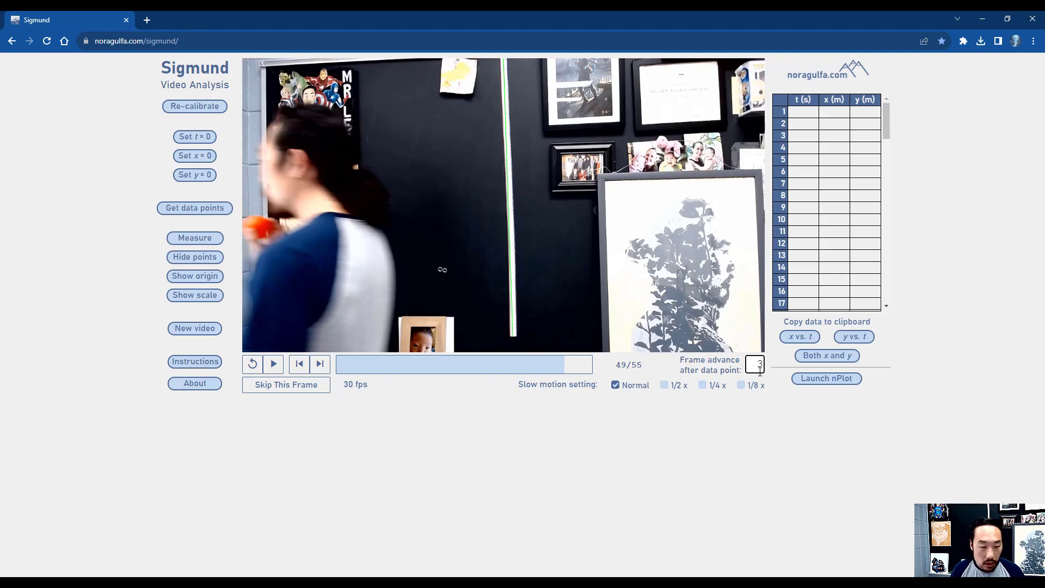
pyautogui.click(195, 209)
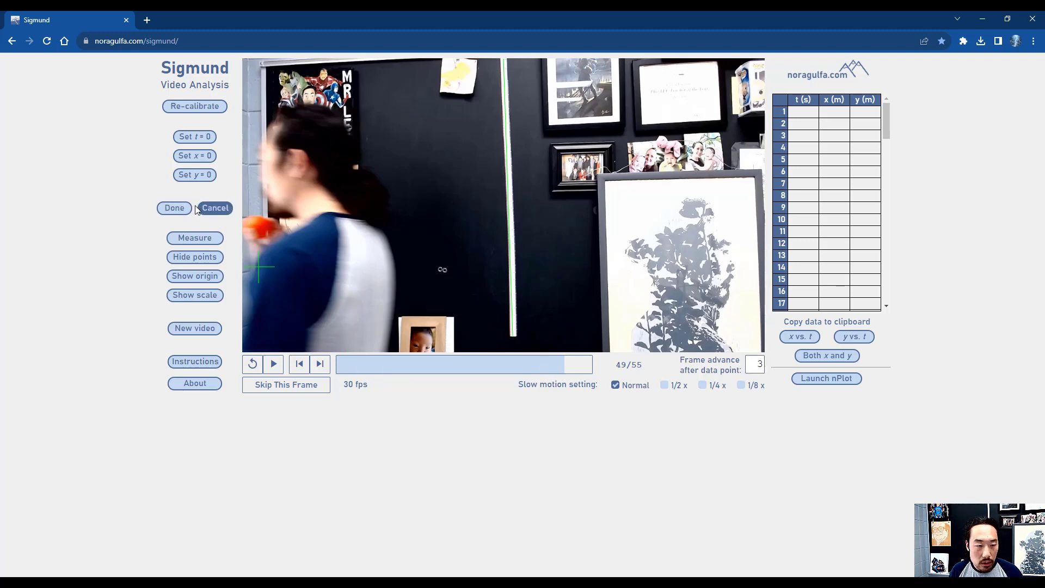
pyautogui.click(215, 211)
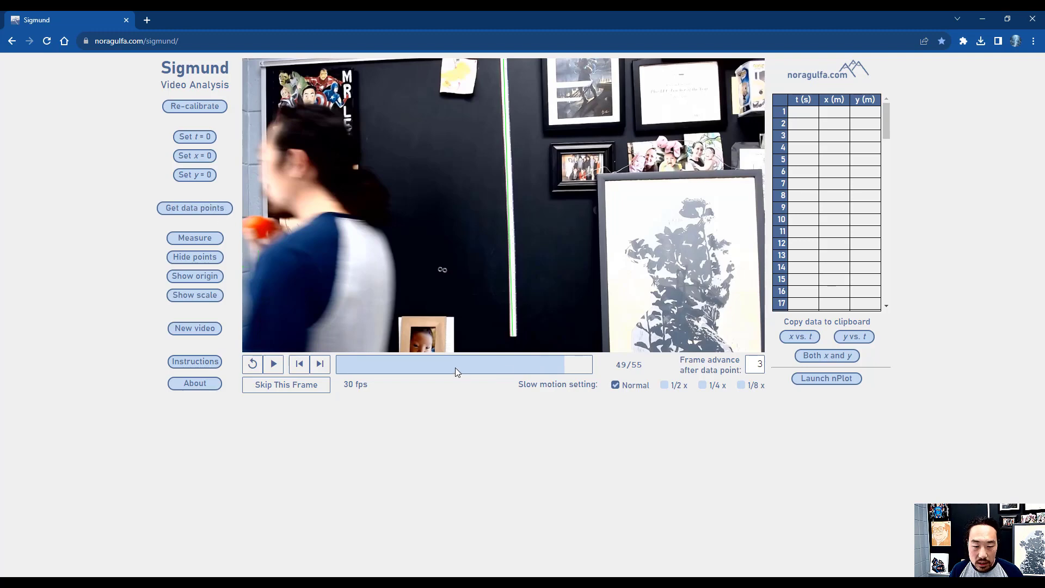
pyautogui.moveTo(455, 367); pyautogui.dragTo(360, 363)
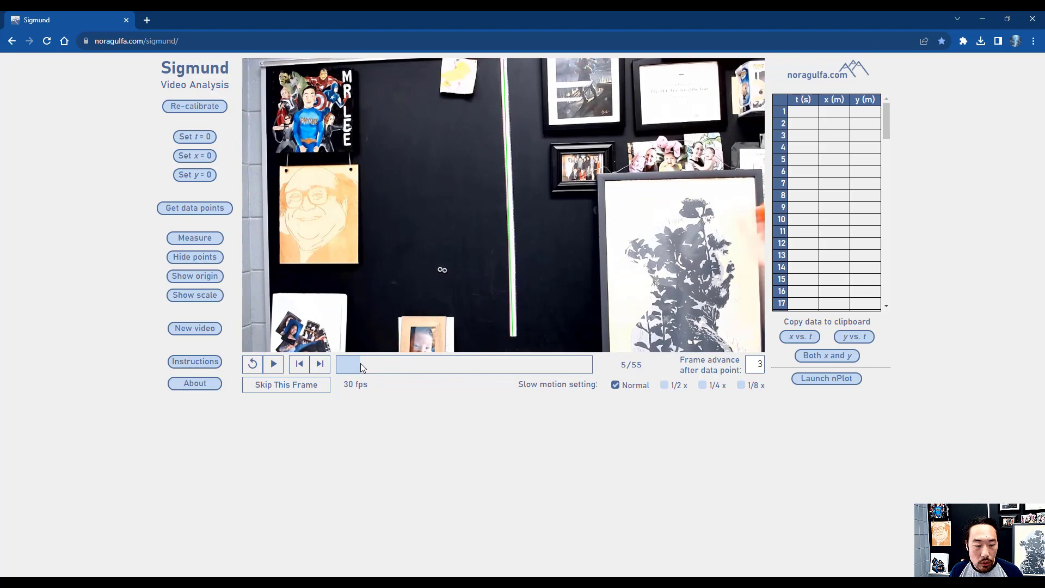
# - Re-calibrate the scale with a line along the full white vertical strip, using length 1 and unit m
pyautogui.click(197, 109)
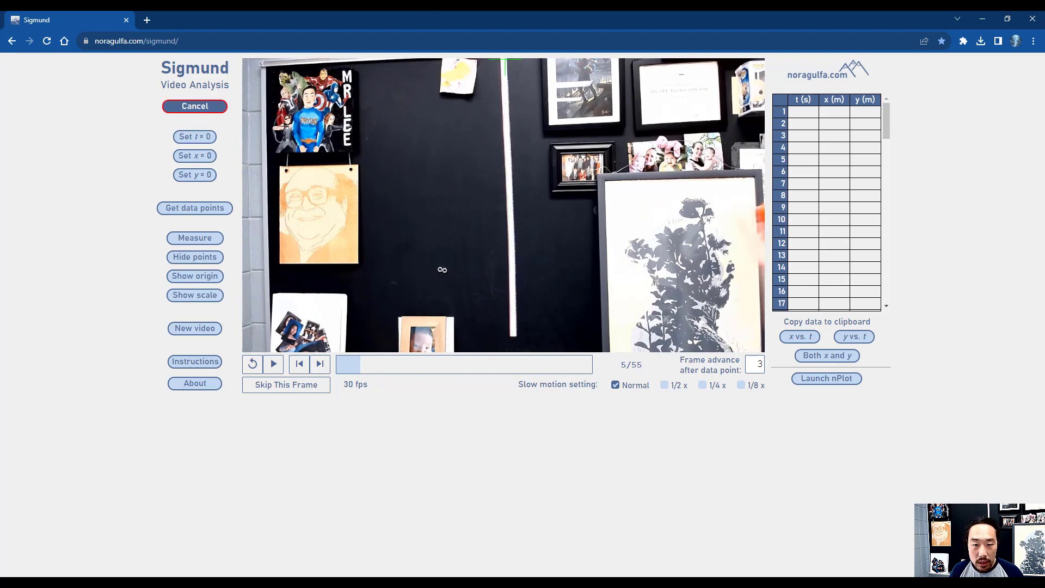
pyautogui.moveTo(505, 60); pyautogui.dragTo(513, 335)
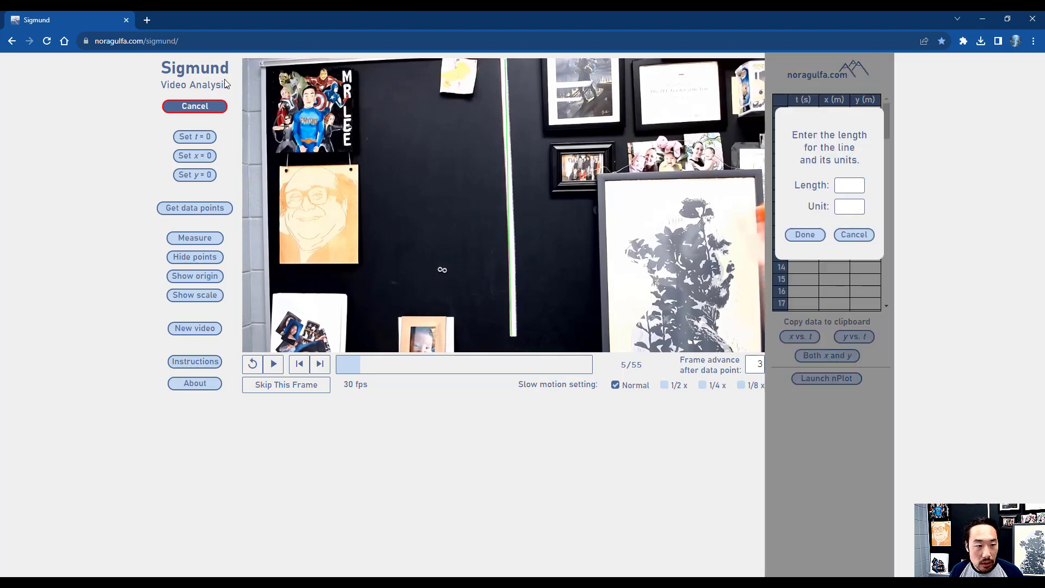
pyautogui.click(847, 191)
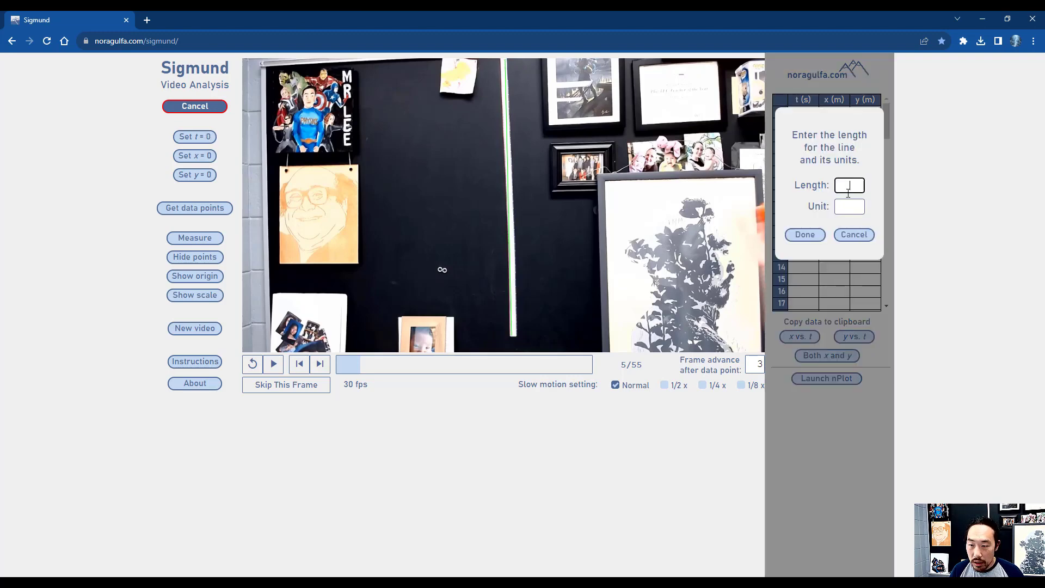
pyautogui.write('2')
pyautogui.write('1')
pyautogui.click(847, 211)
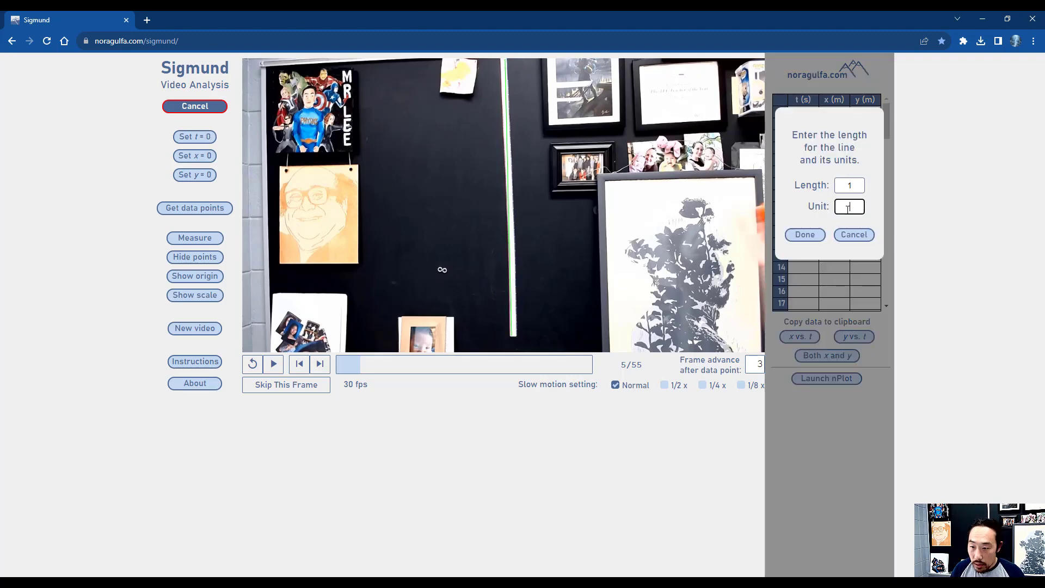
pyautogui.write('m')
pyautogui.click(819, 233)
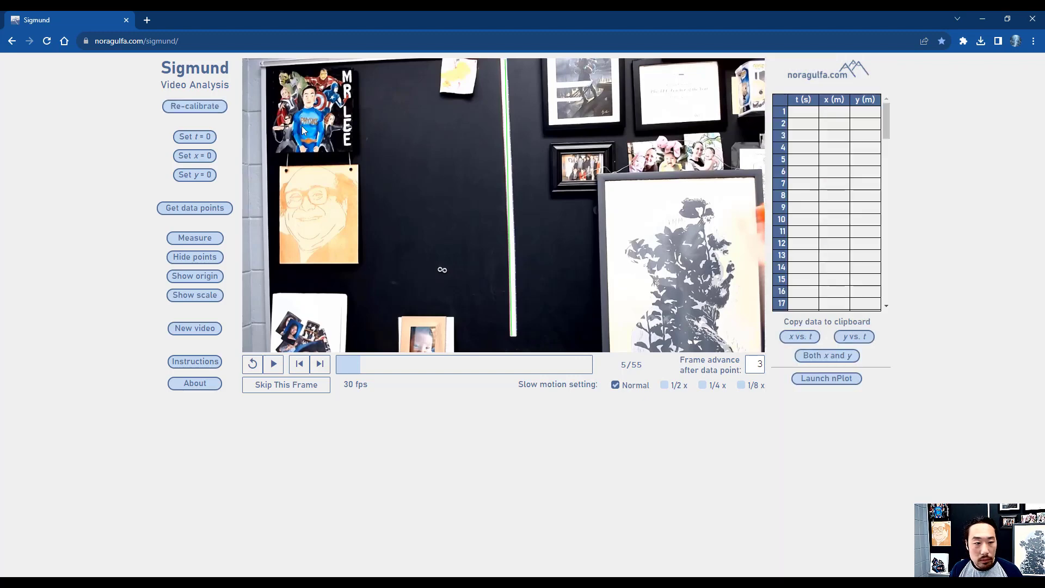
# - Set t = 0 at frame 5, with the x = 0 axis just right of the white strip and y = 0 just below the infinity symbol
pyautogui.click(194, 137)
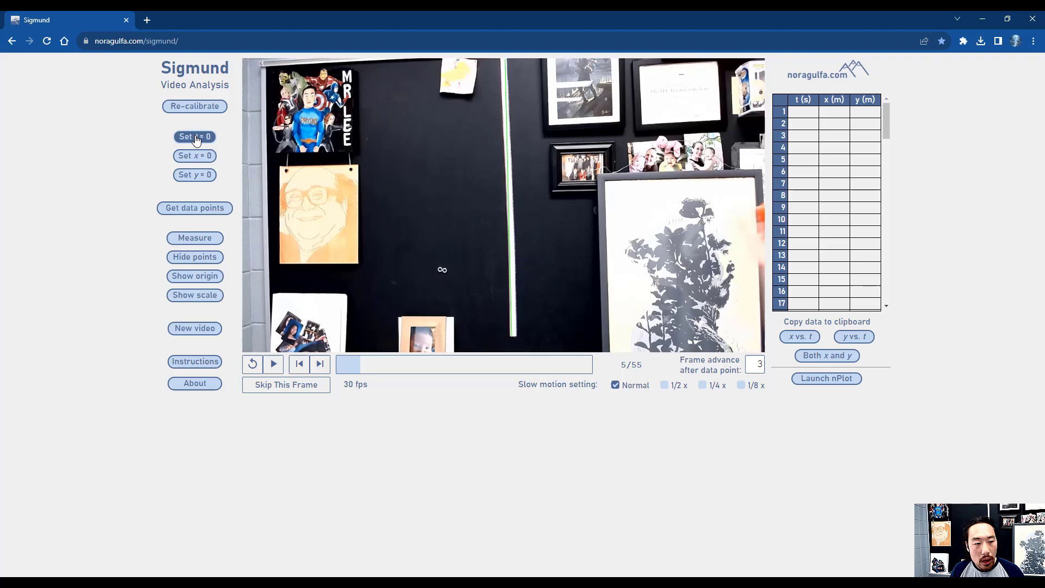
pyautogui.click(194, 155)
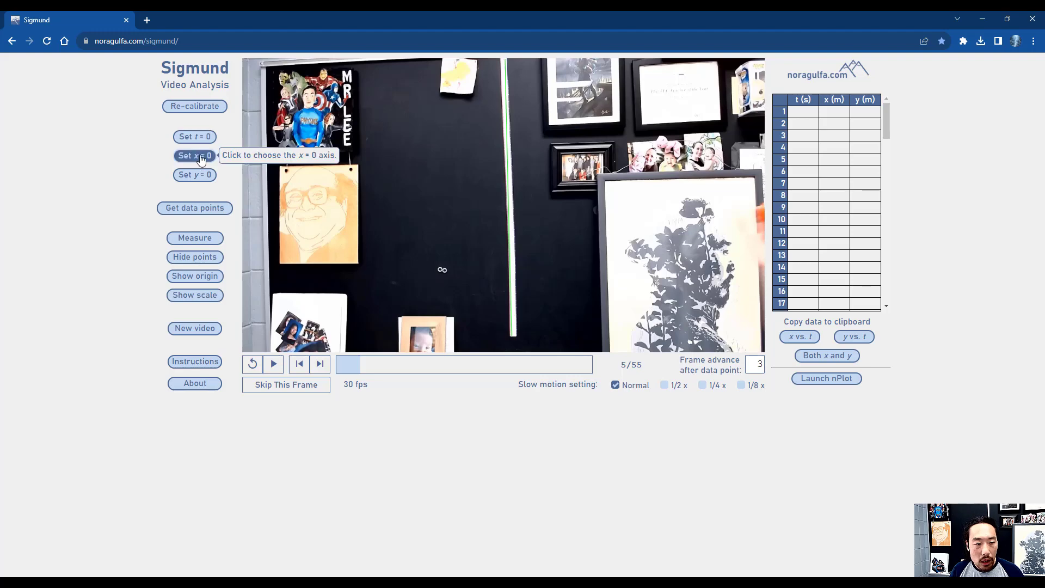
pyautogui.click(521, 217)
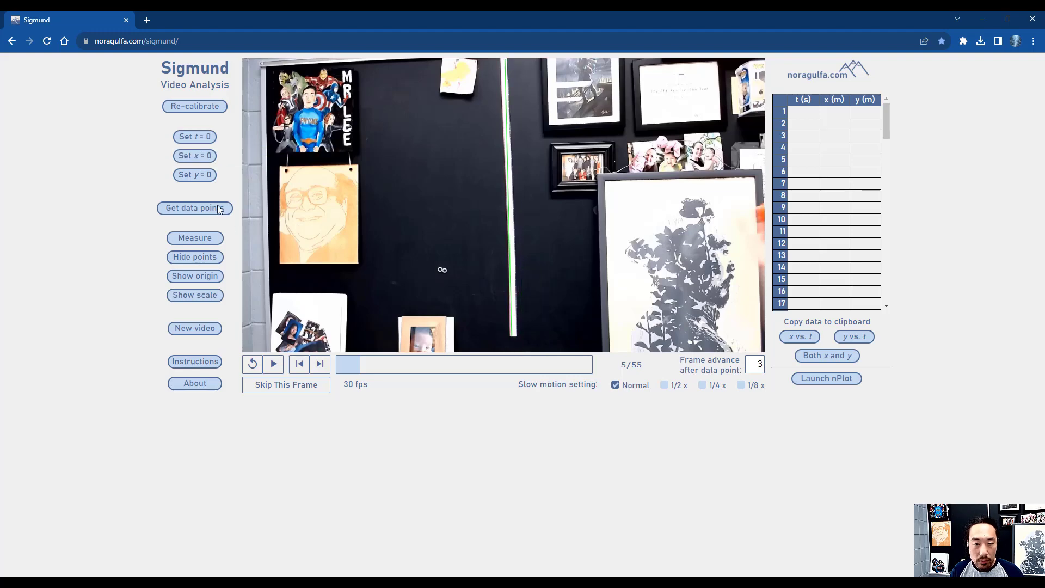
pyautogui.click(205, 179)
pyautogui.click(555, 275)
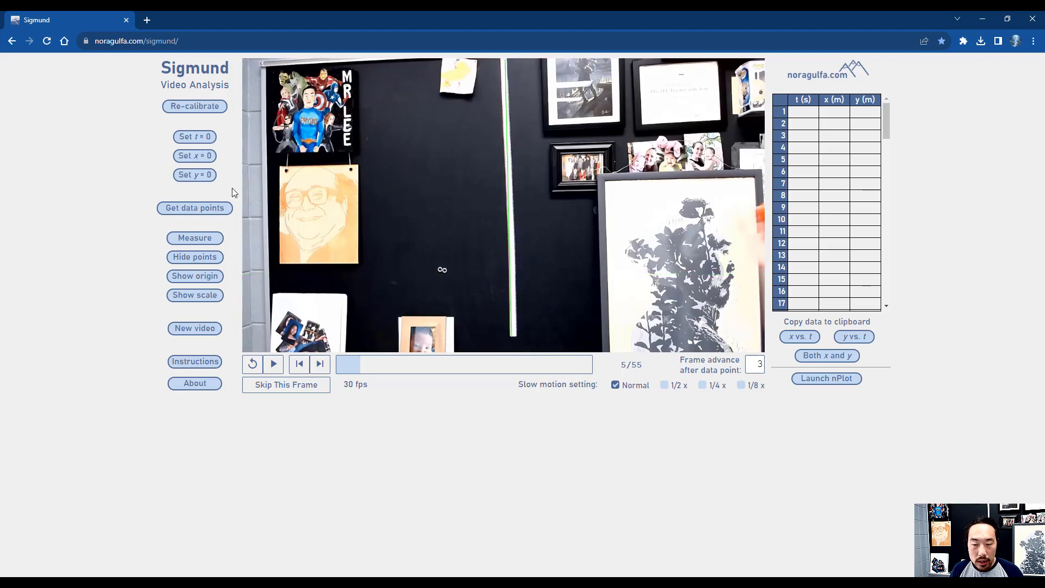
# - Collect data points by marking the orange in every third frame from frame 5 through frame 50, and finish the collection
pyautogui.click(216, 216)
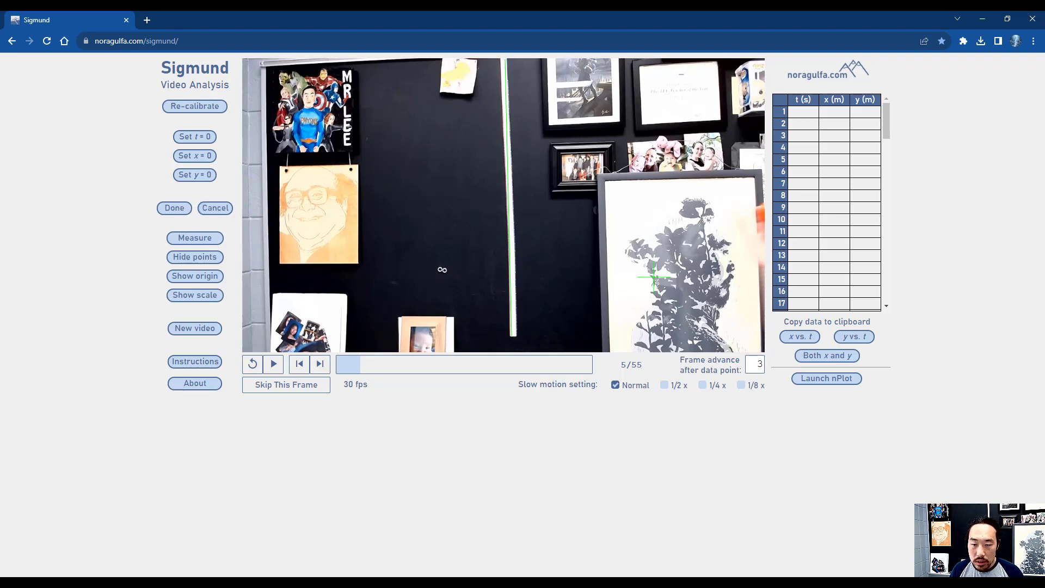
pyautogui.click(762, 216)
pyautogui.click(722, 220)
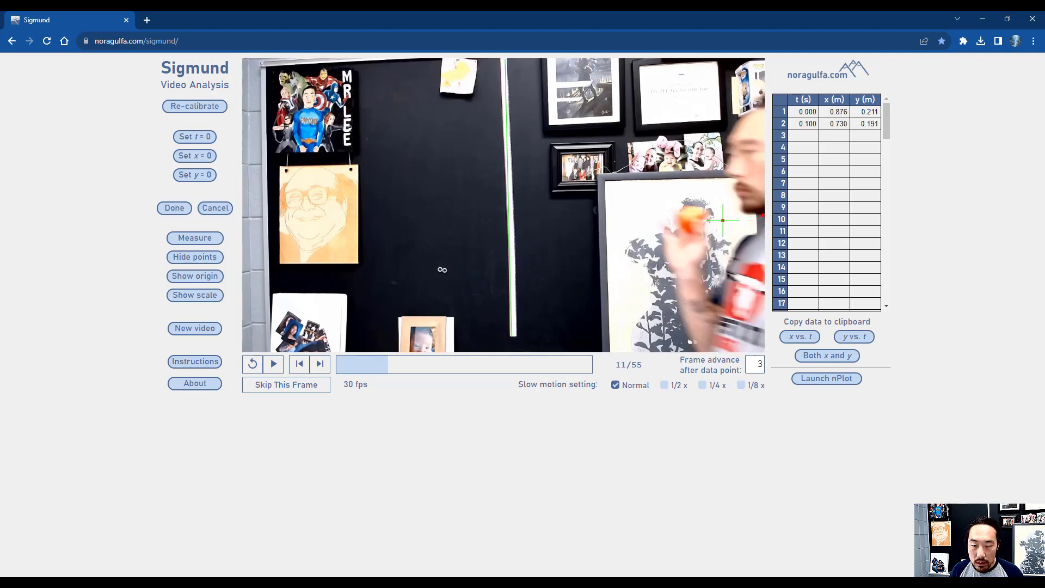
pyautogui.click(690, 218)
pyautogui.click(650, 212)
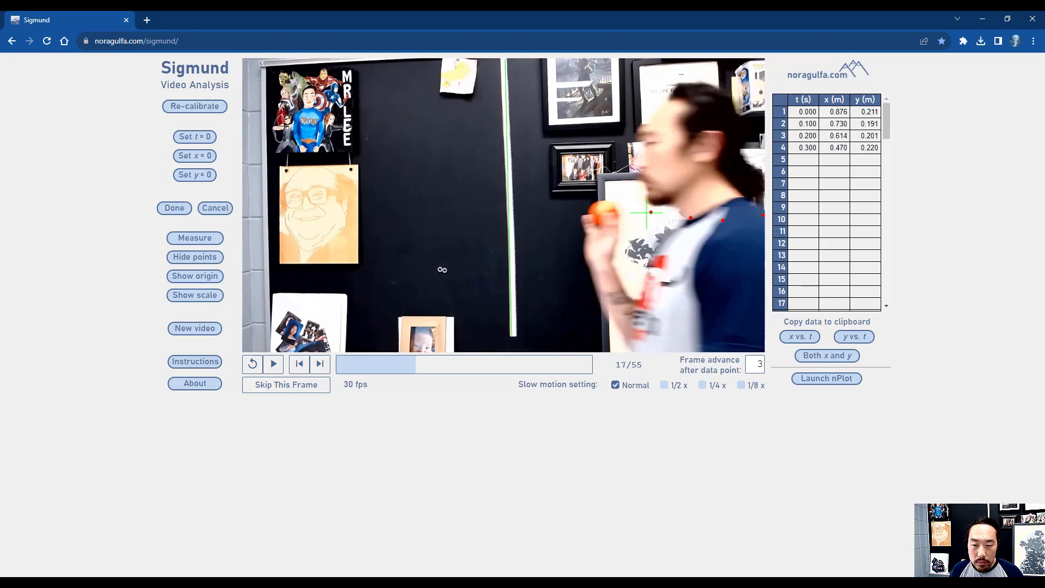
pyautogui.click(598, 214)
pyautogui.click(567, 217)
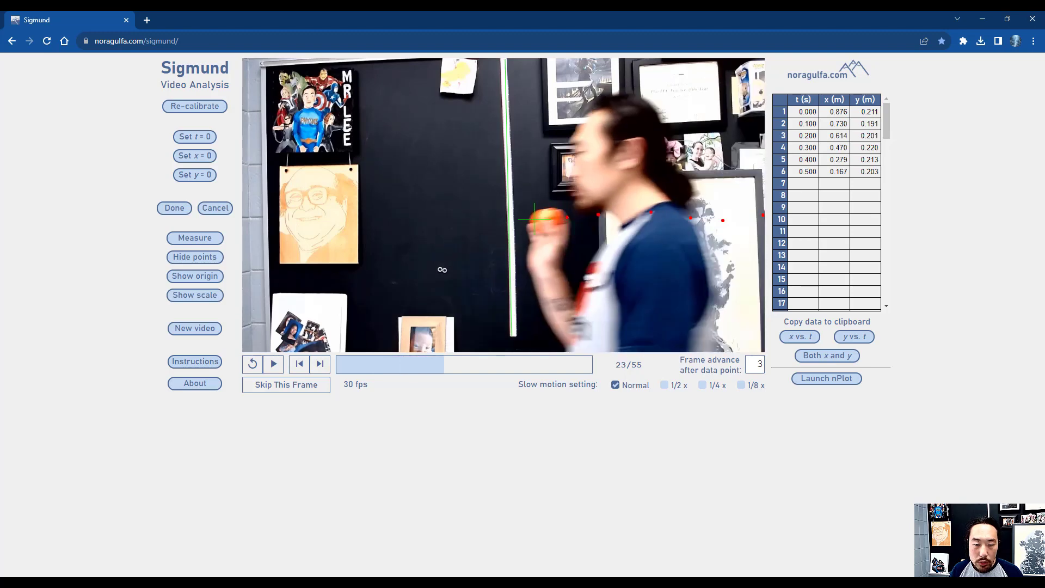
pyautogui.click(545, 221)
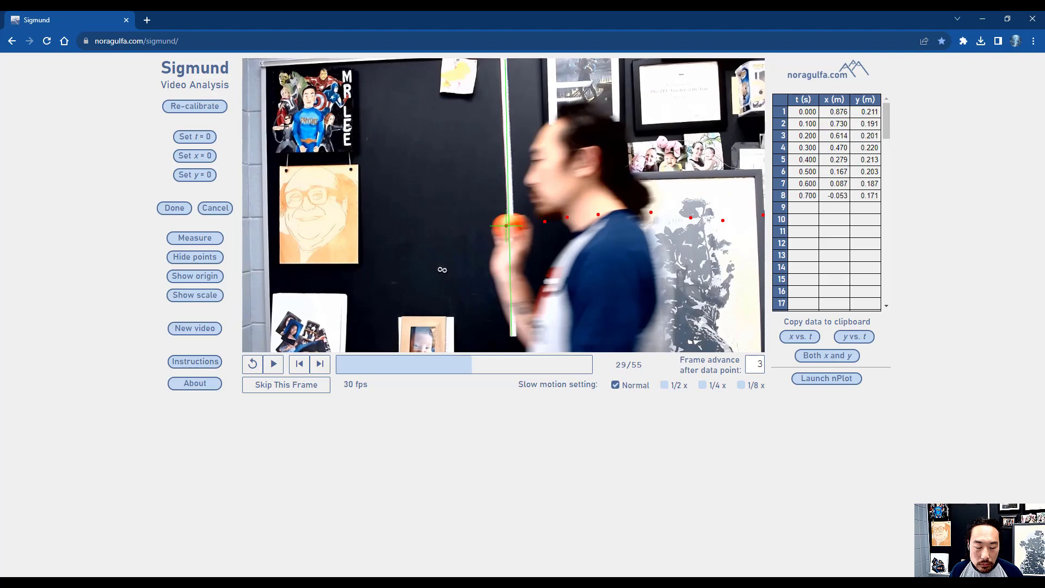
pyautogui.click(506, 225)
pyautogui.click(471, 224)
pyautogui.click(432, 220)
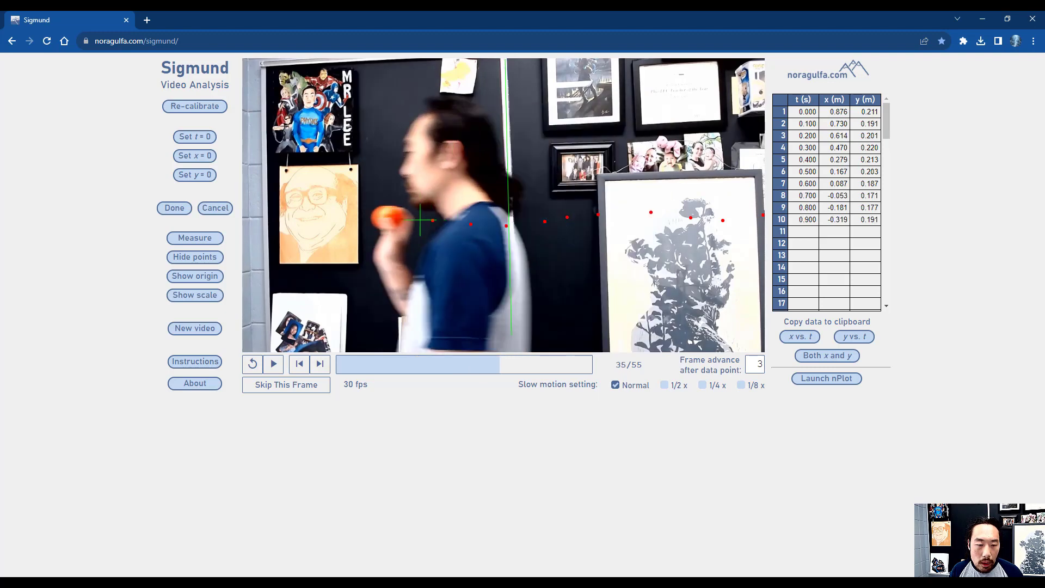
pyautogui.click(386, 218)
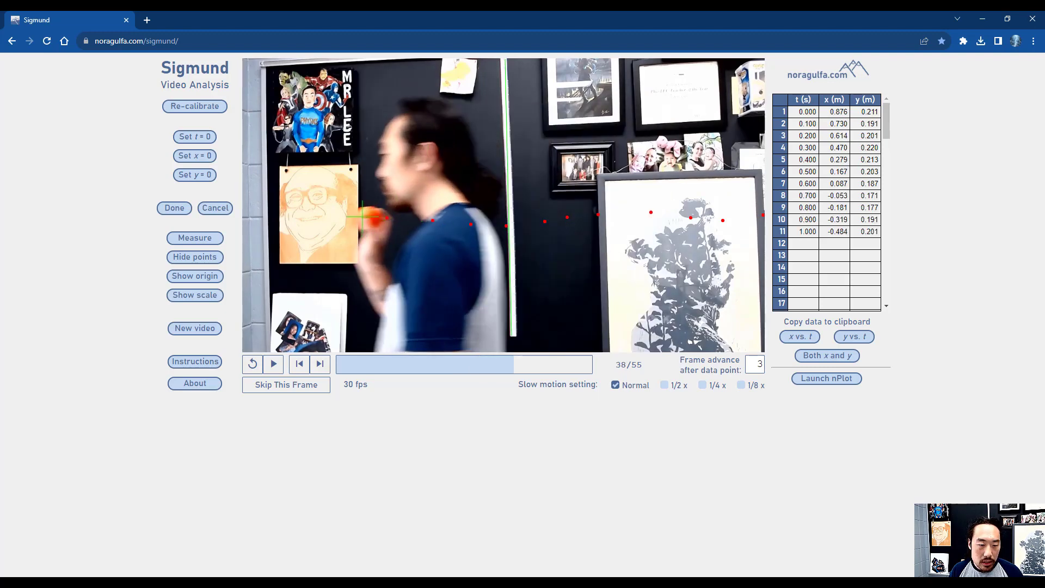
pyautogui.click(362, 217)
pyautogui.click(325, 227)
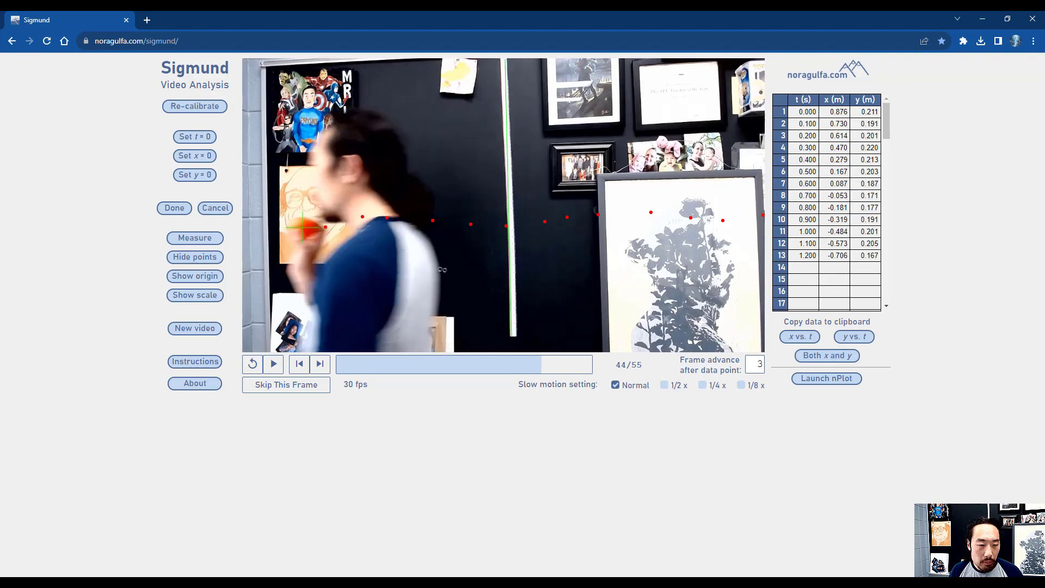
pyautogui.click(302, 228)
pyautogui.click(261, 226)
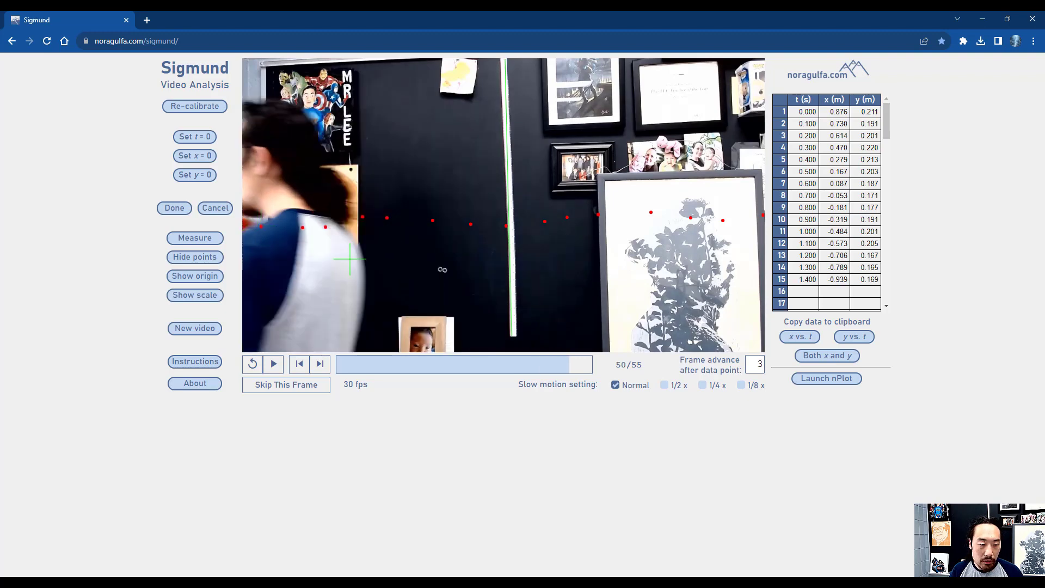
pyautogui.click(245, 225)
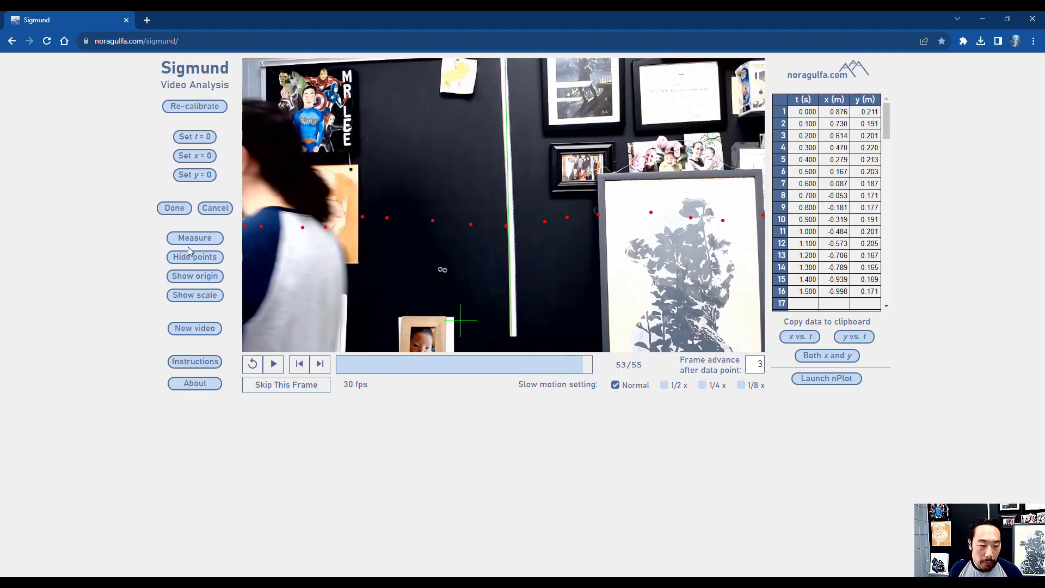
pyautogui.click(176, 208)
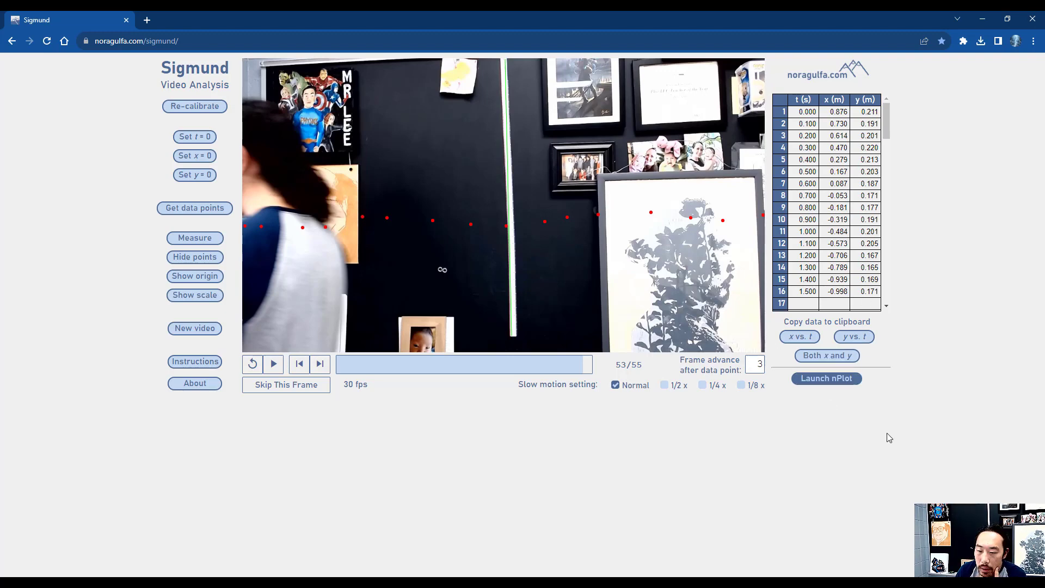
# - Copy both the x and y data from Sigmund, and paste it into nPlot's Sheet 1 starting at the first x data cell
pyautogui.click(846, 361)
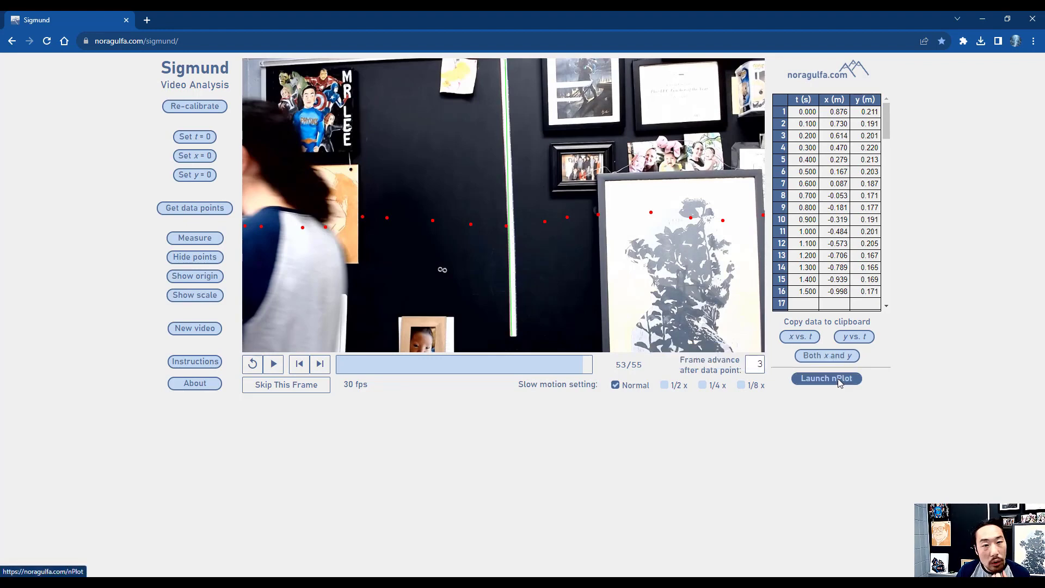
pyautogui.click(838, 377)
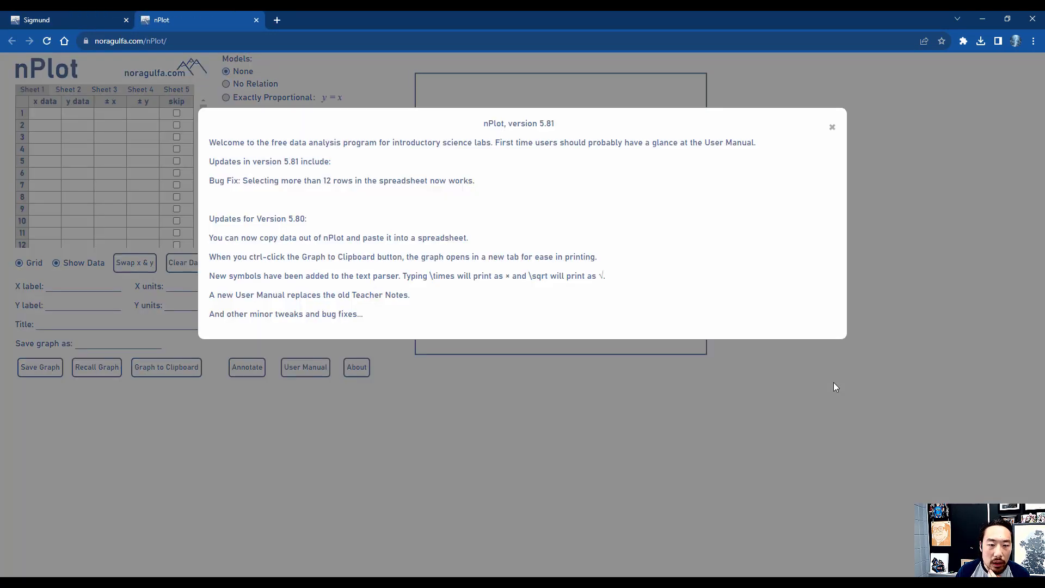
pyautogui.click(832, 128)
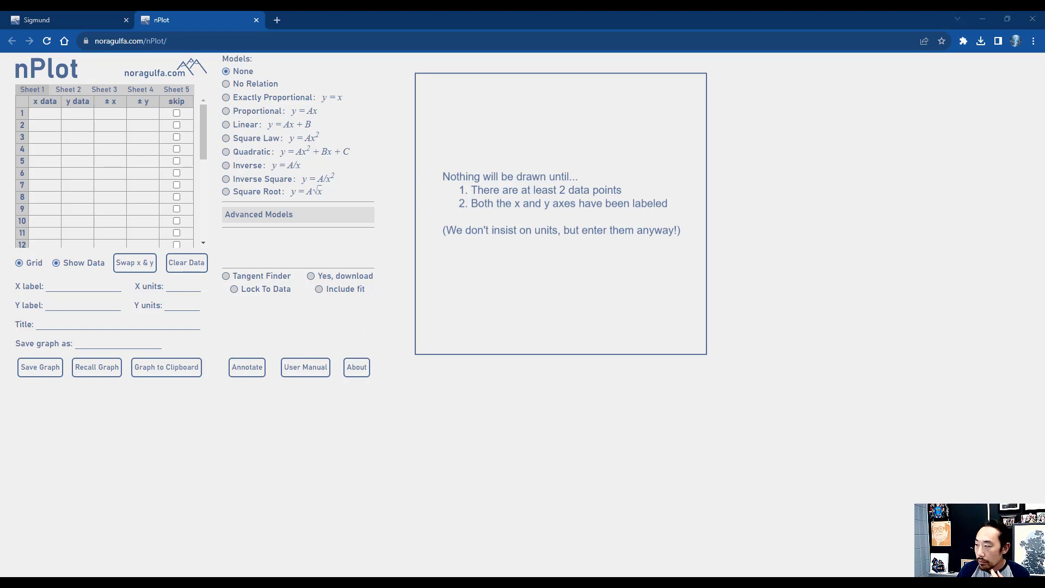
pyautogui.click(46, 116)
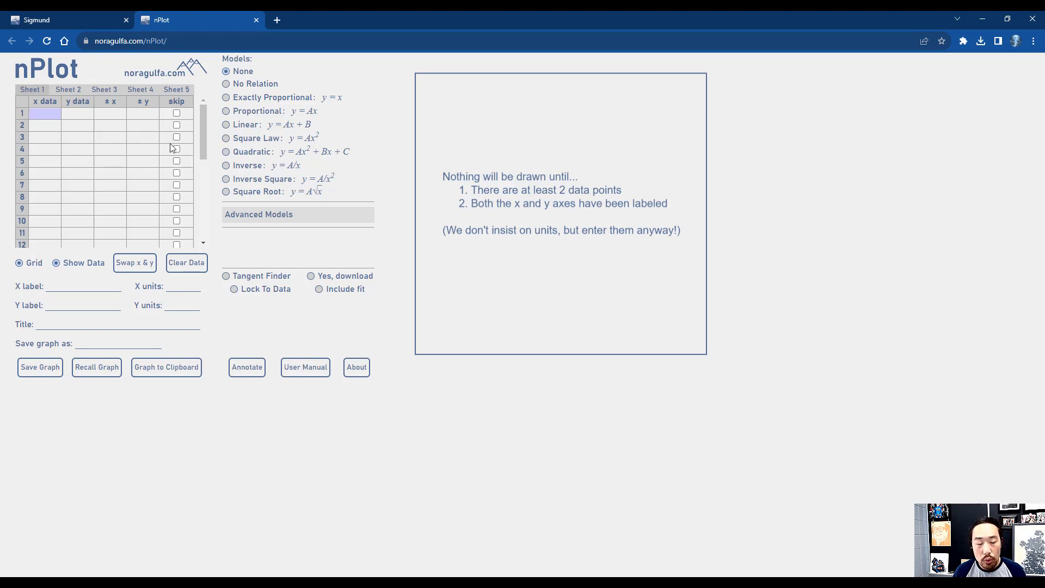
pyautogui.hotkey('ctrl', 'v')
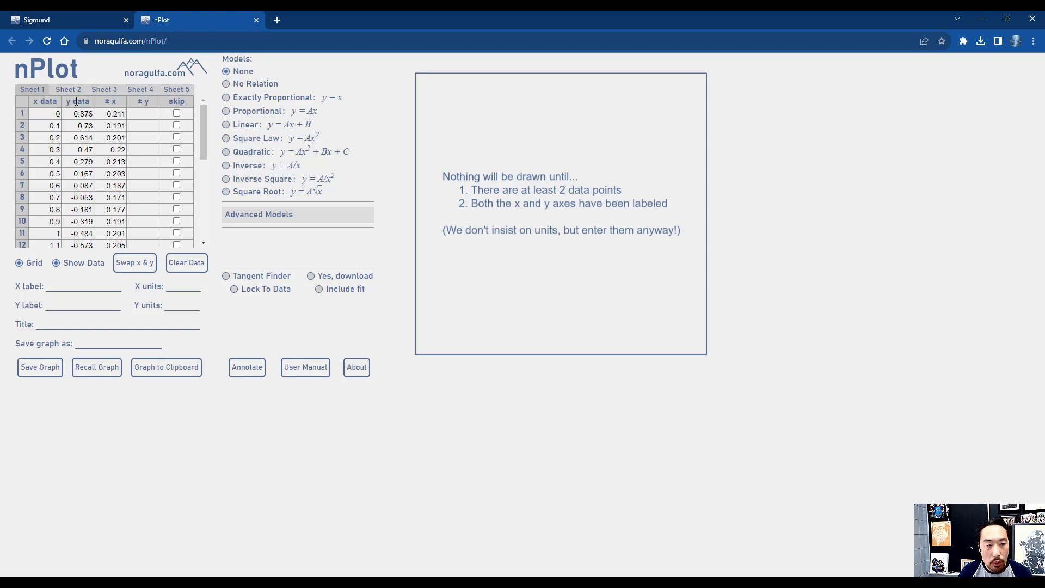
# - Compare the pasted columns with Sigmund's data table, and clear all data from nPlot's Sheet 1
pyautogui.click(109, 113)
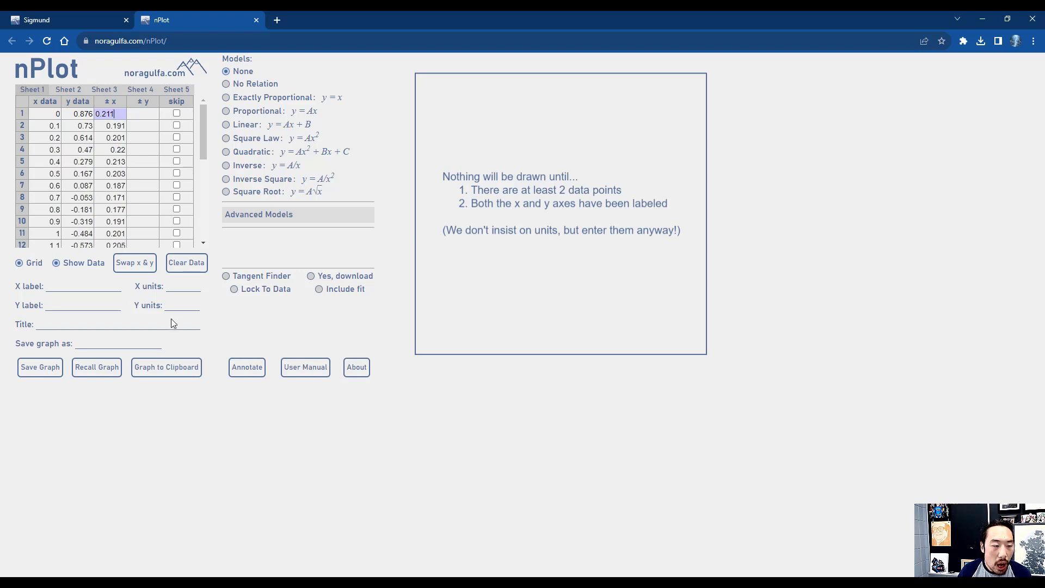
pyautogui.click(133, 183)
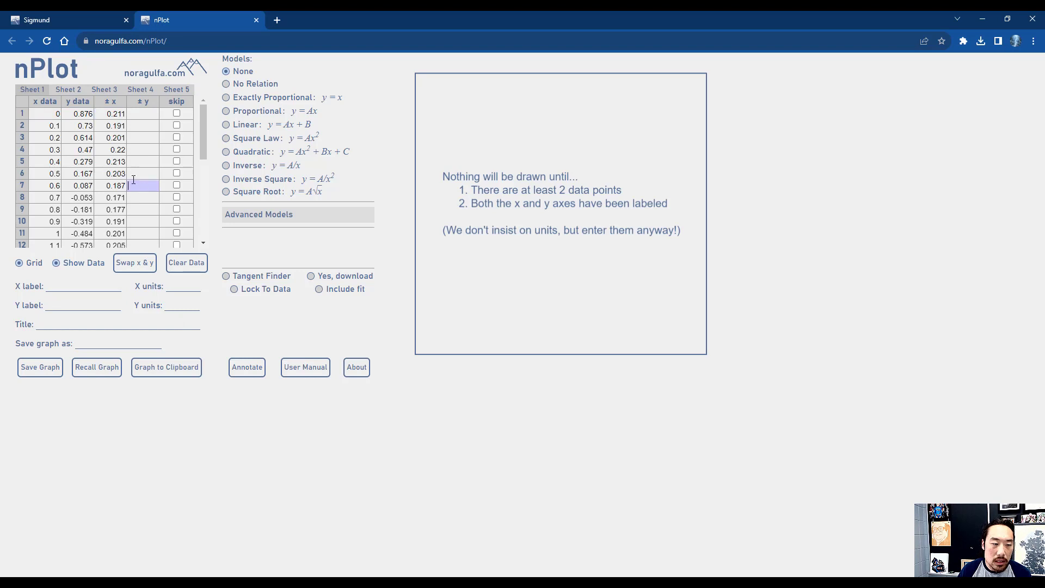
pyautogui.click(87, 15)
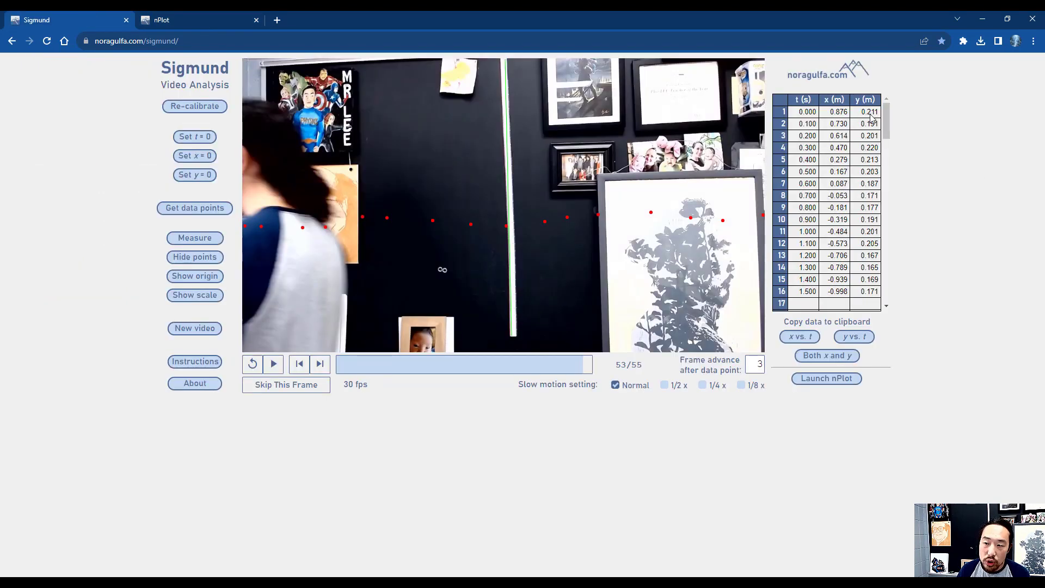
pyautogui.click(163, 19)
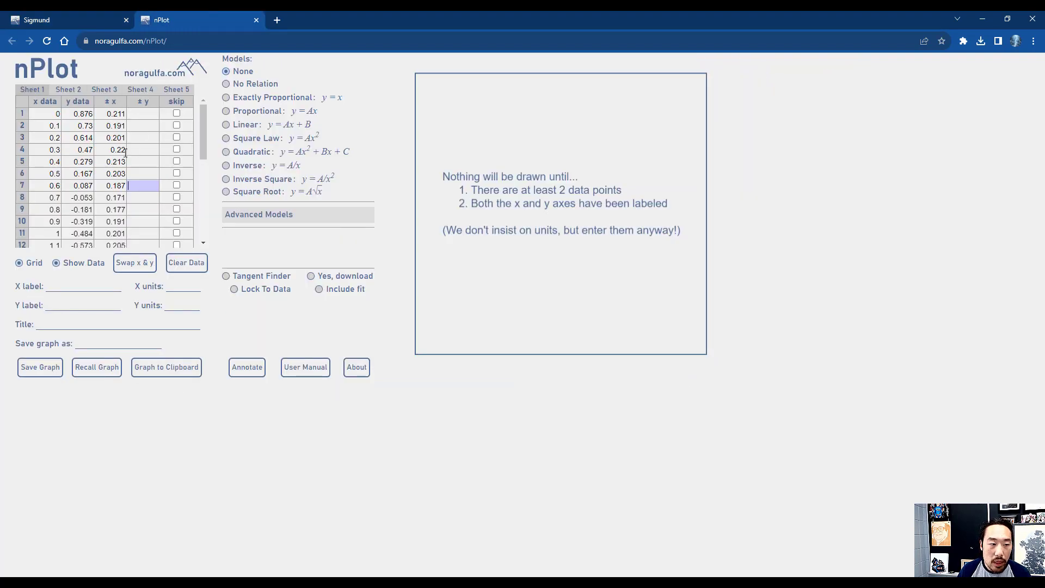
pyautogui.click(185, 263)
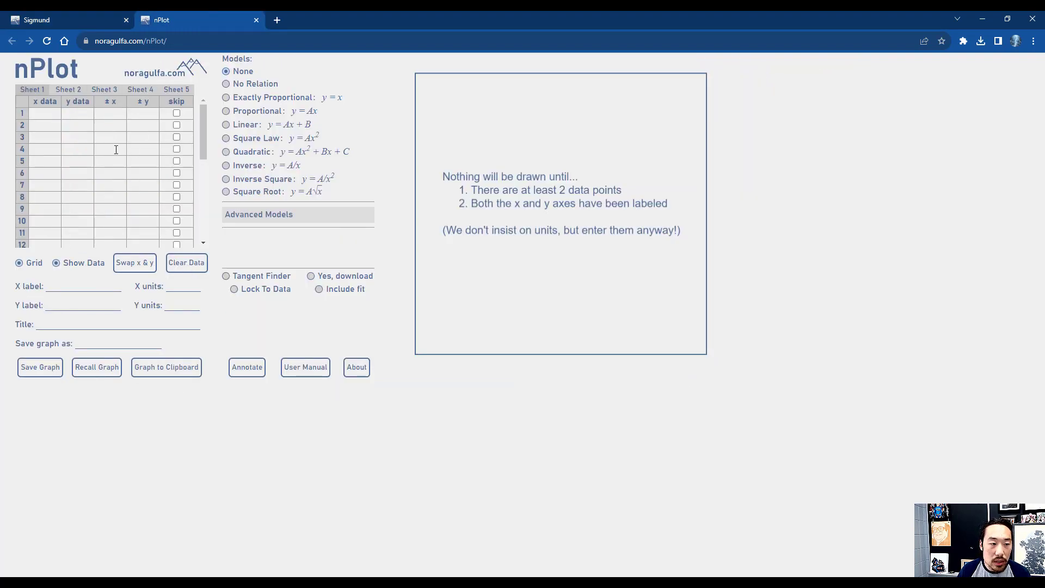
# - Copy only the x vs. t data from Sigmund and paste it into nPlot's Sheet 1 from the first x data cell
pyautogui.click(76, 21)
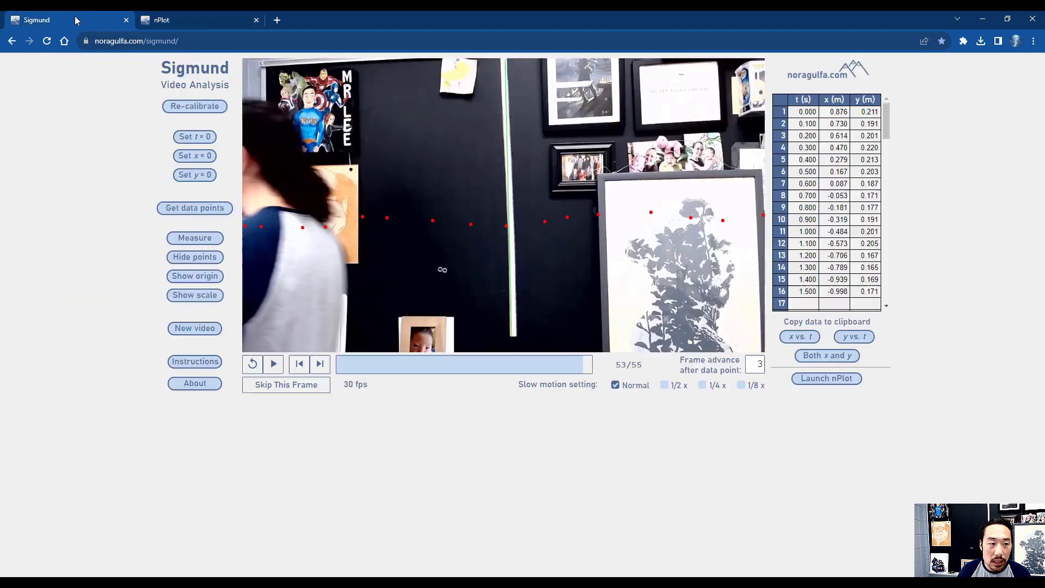
pyautogui.click(811, 341)
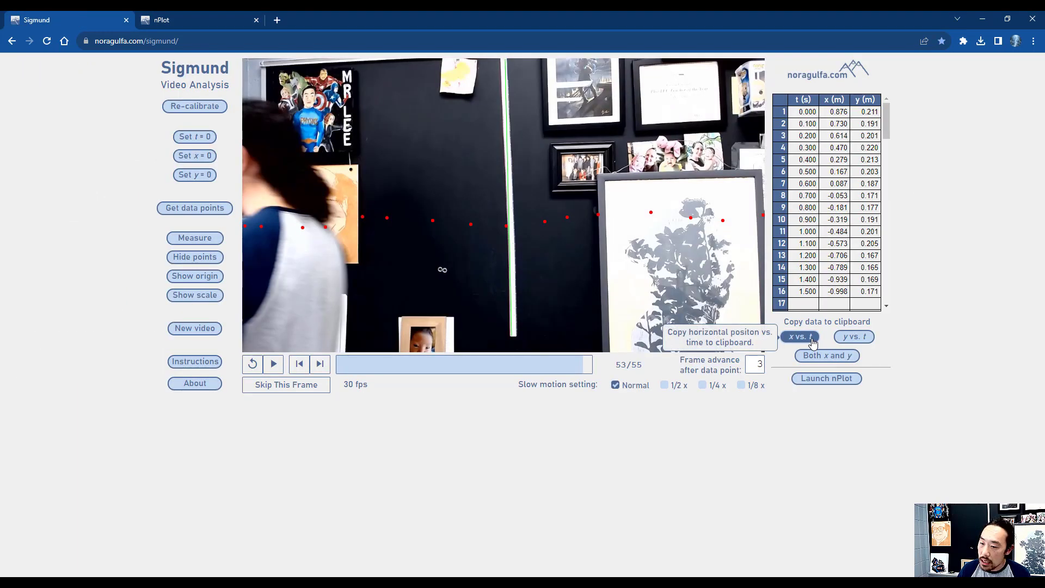
pyautogui.click(810, 337)
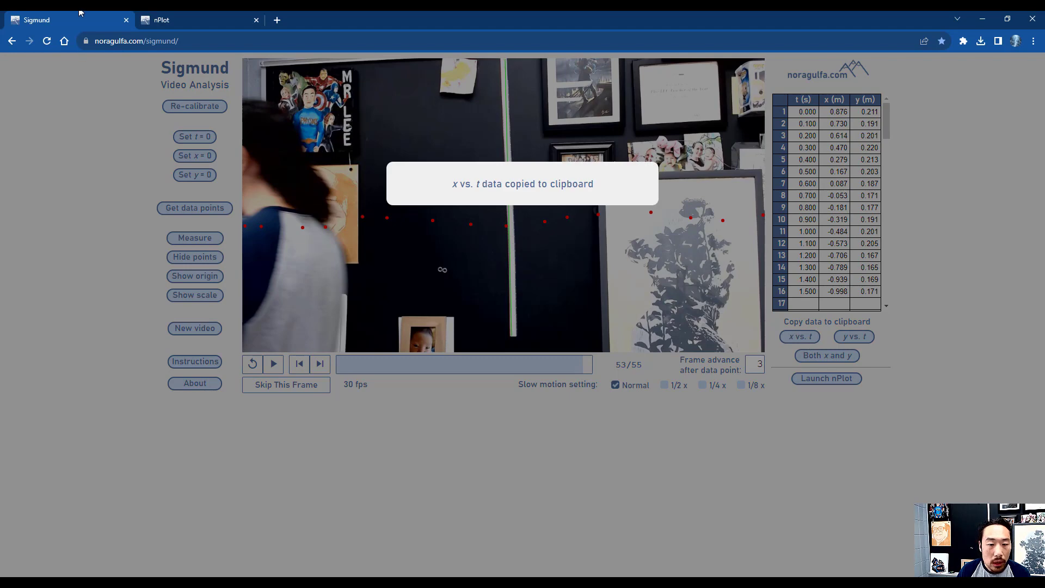
pyautogui.click(193, 20)
pyautogui.click(48, 116)
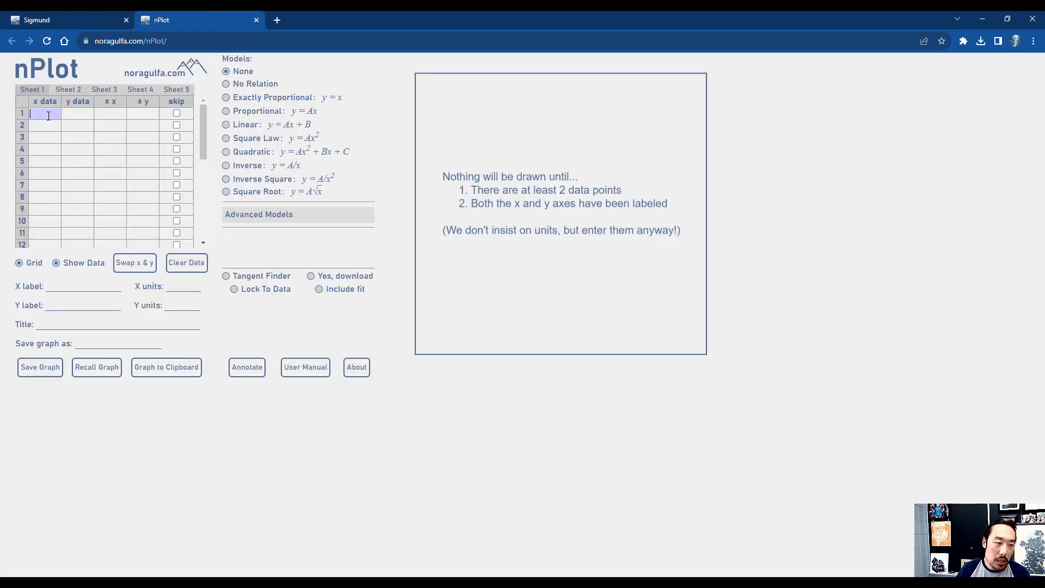
pyautogui.hotkey('ctrl', 'v')
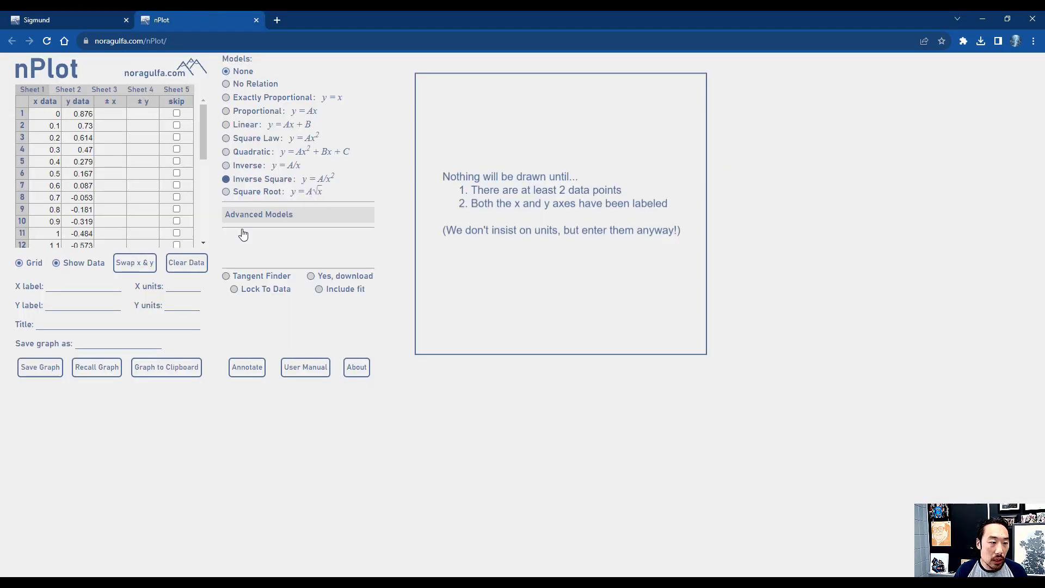
# - Label the x axis "time" with units "(s)" and the y axis "position" with units "(m)"
pyautogui.click(61, 286)
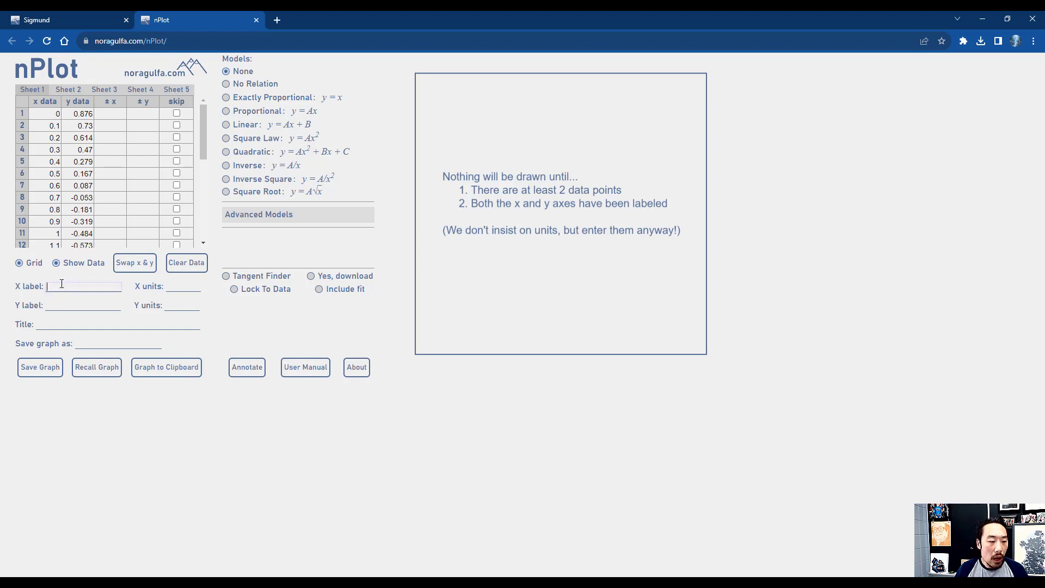
pyautogui.write('time')
pyautogui.press('Tab')
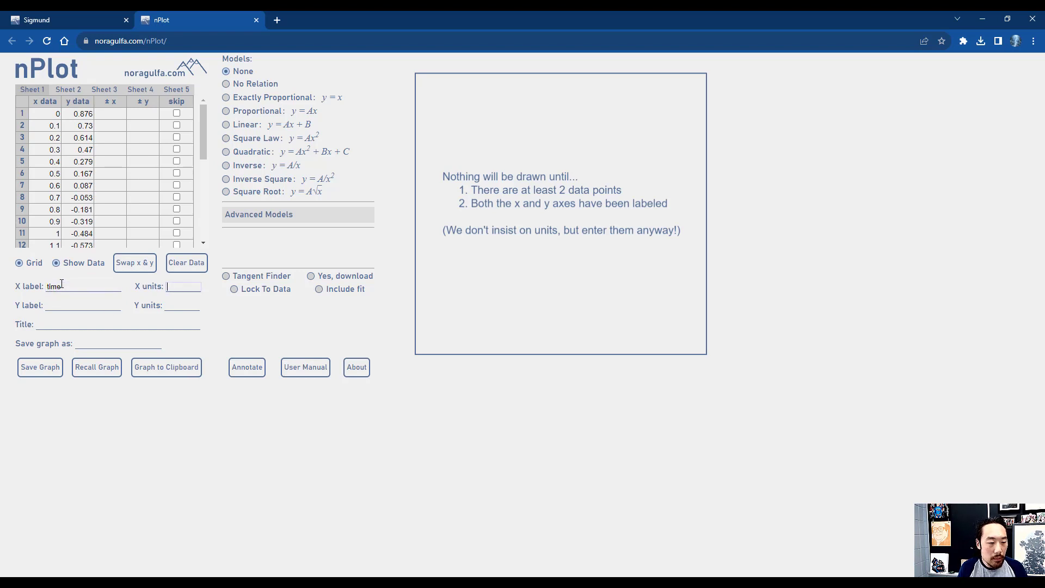
pyautogui.write('(s)')
pyautogui.press('Tab')
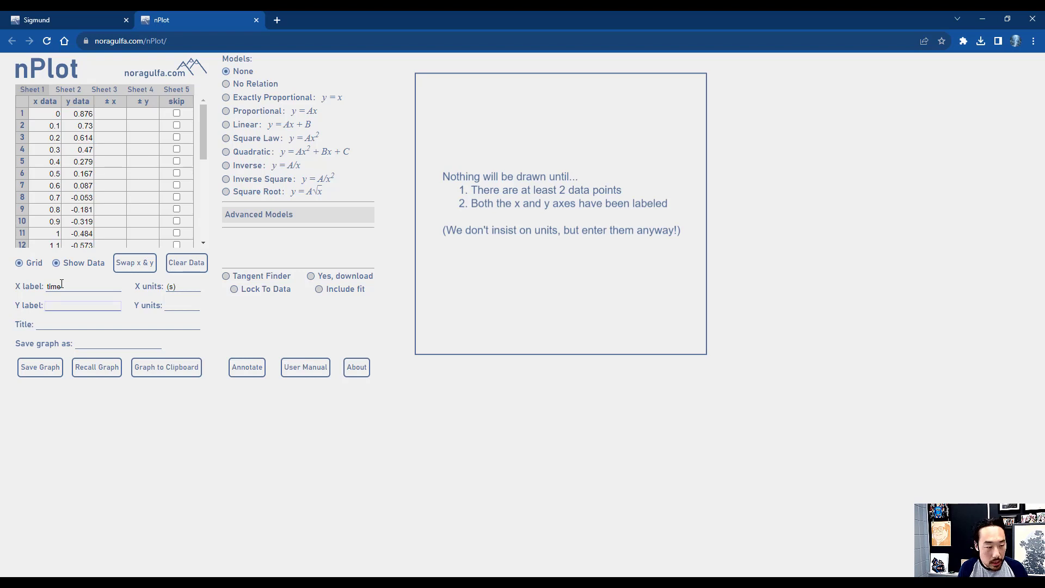
pyautogui.write('position')
pyautogui.press('Tab')
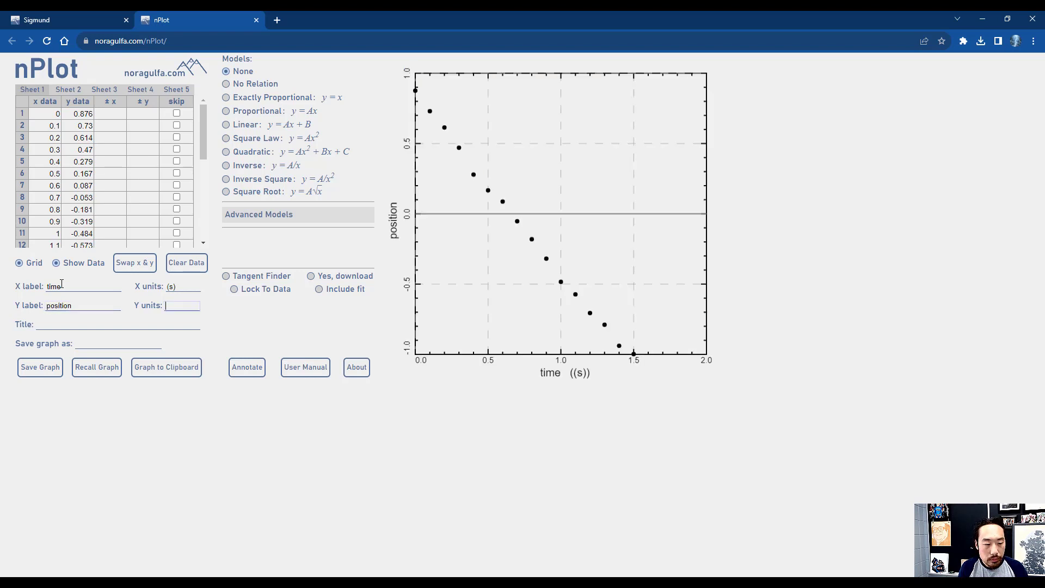
pyautogui.write('(m)')
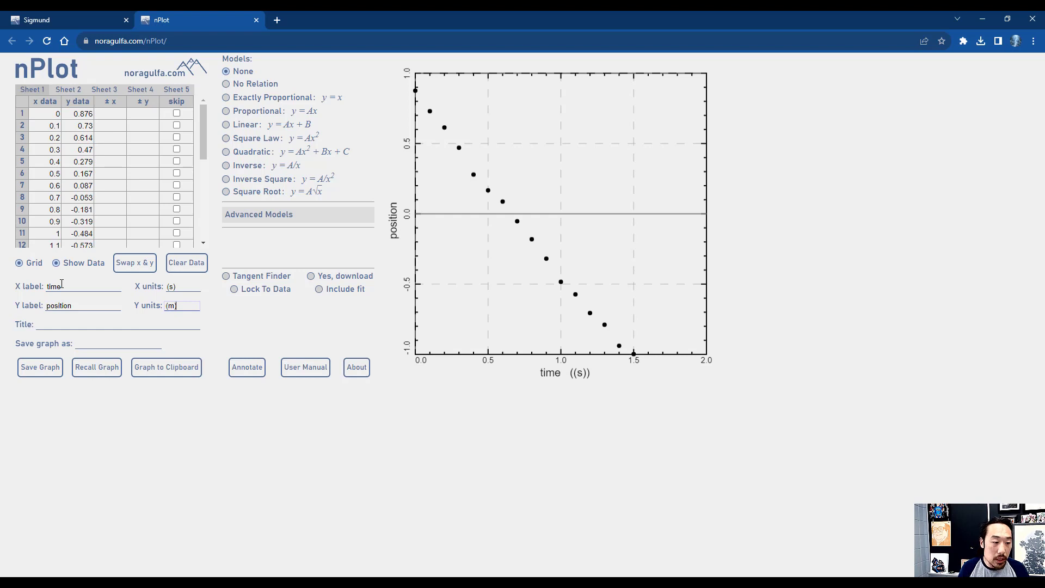
# - Title the graph "position vs. time"
pyautogui.click(57, 325)
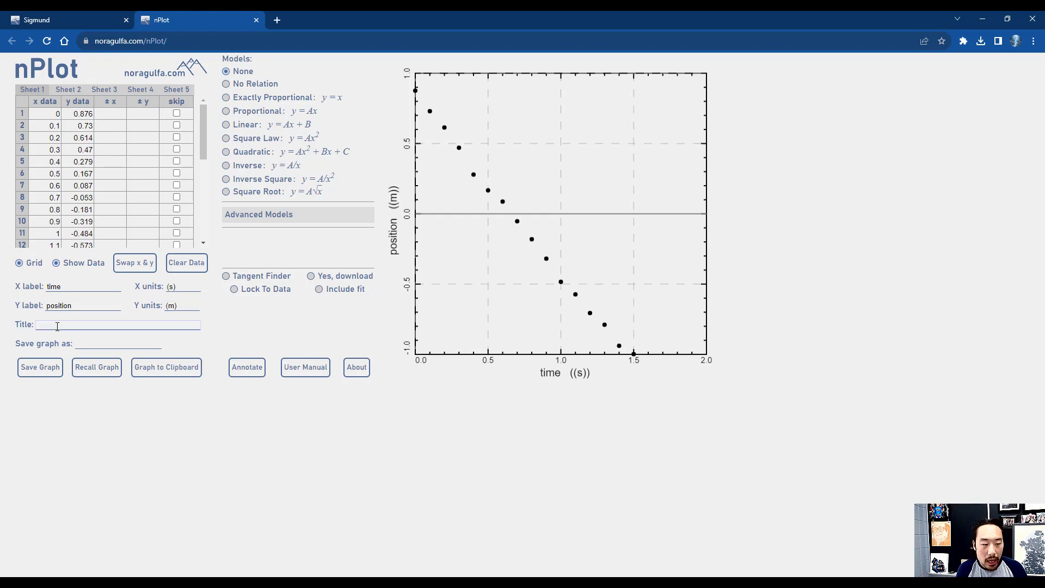
pyautogui.write('posi')
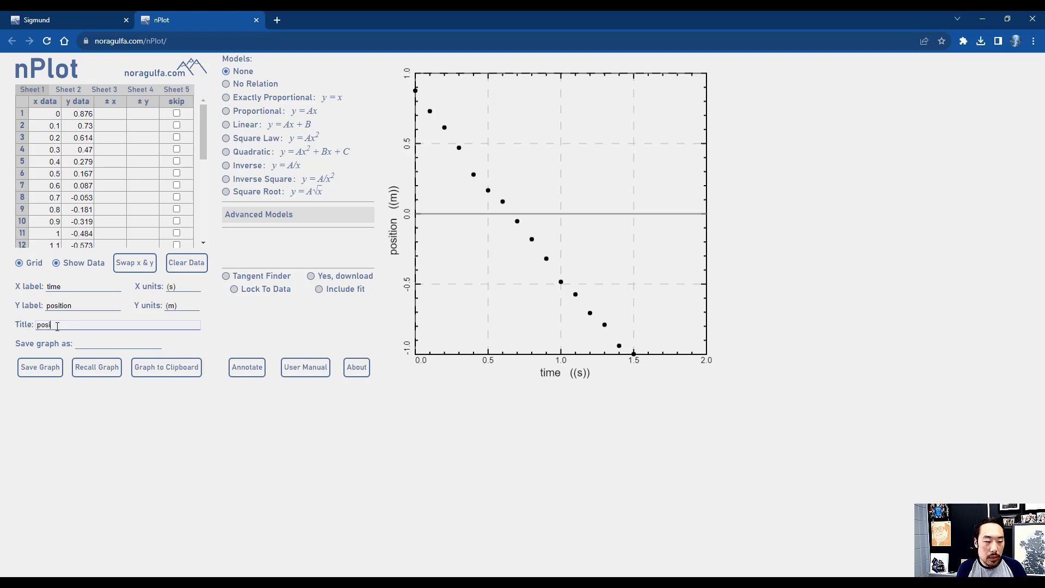
pyautogui.write('tion vs. time')
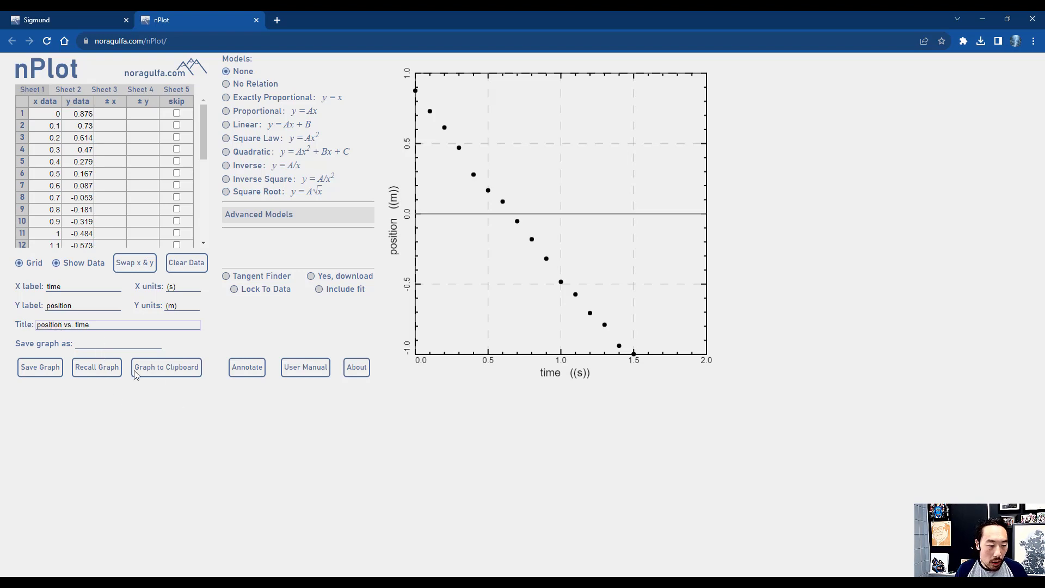
pyautogui.click(301, 463)
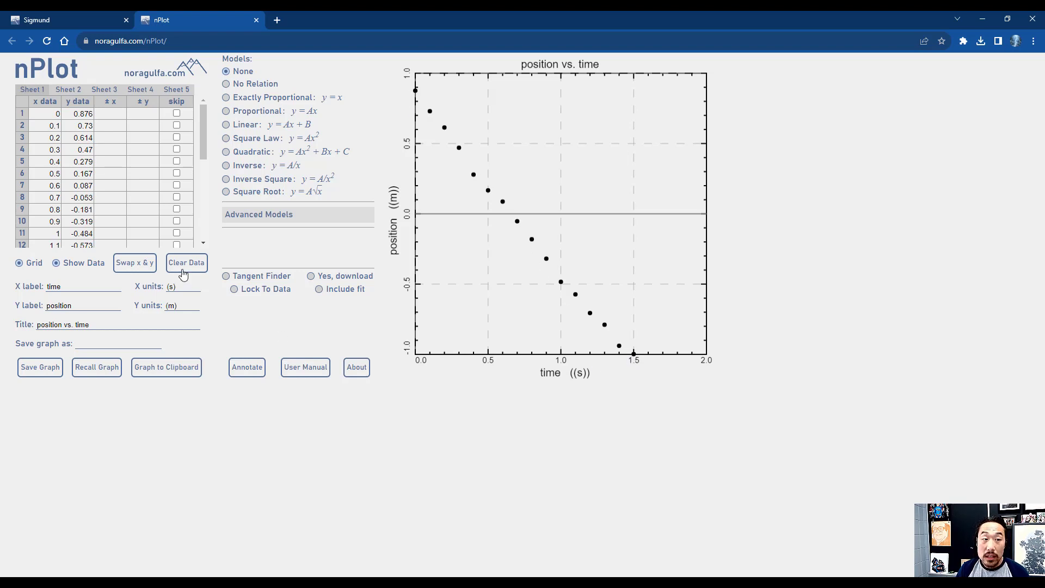
pyautogui.click(288, 293)
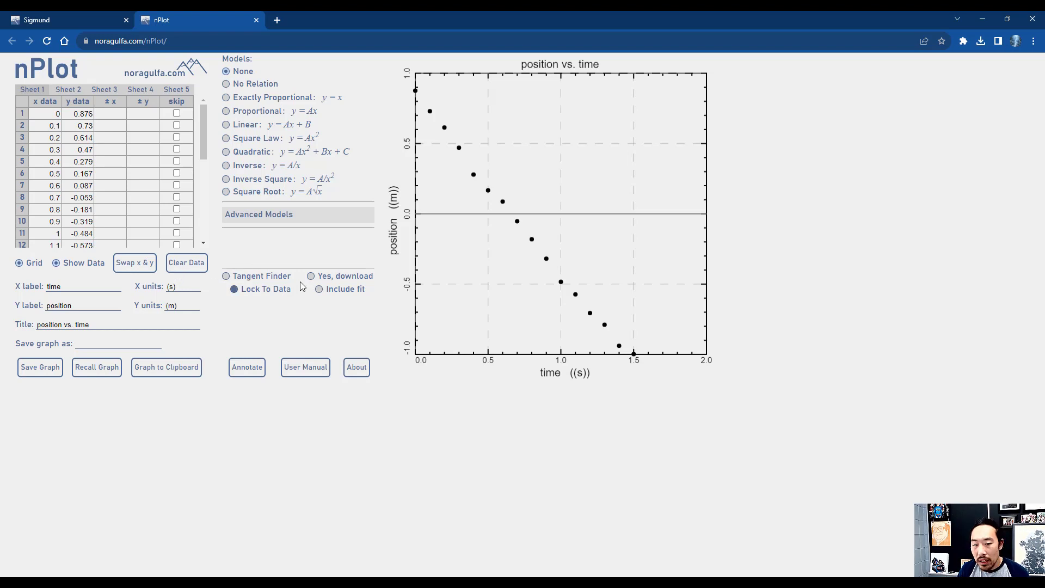
pyautogui.click(301, 286)
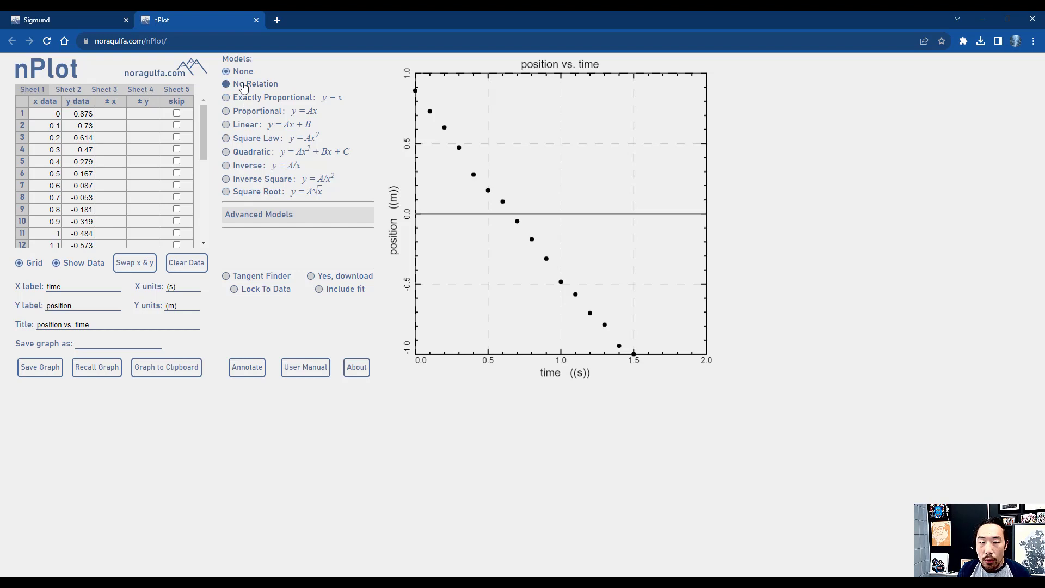
# - Review the Exactly Proportional, Proportional and advanced model options, and fit the data with the Linear model y = Ax + B
pyautogui.click(268, 99)
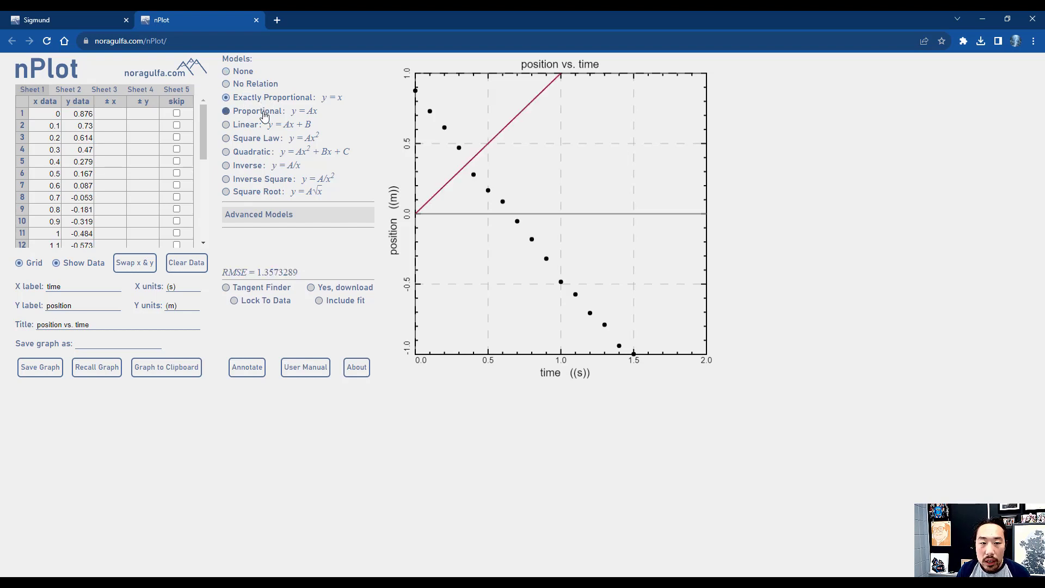
pyautogui.click(264, 114)
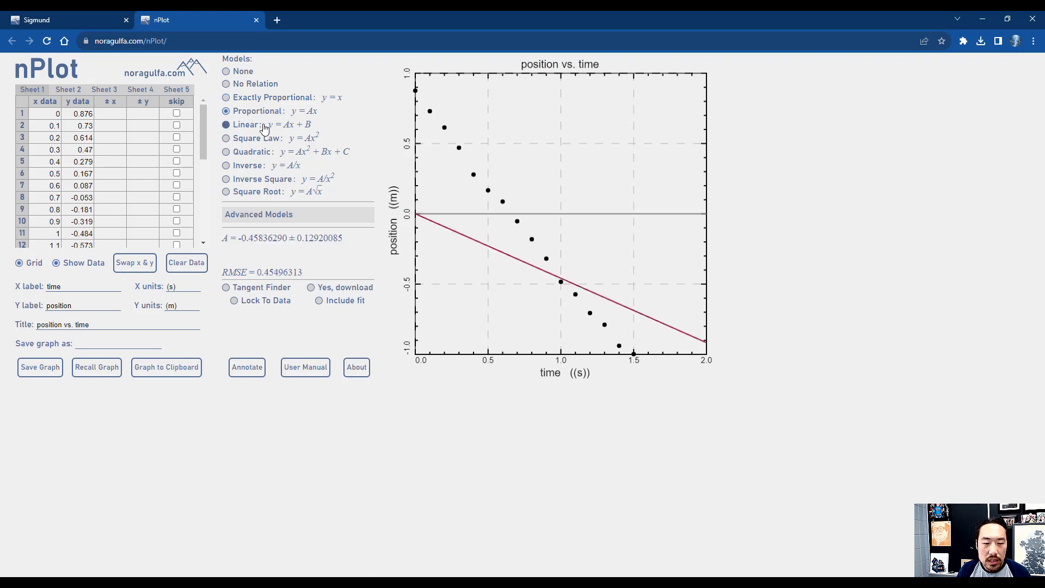
pyautogui.click(264, 126)
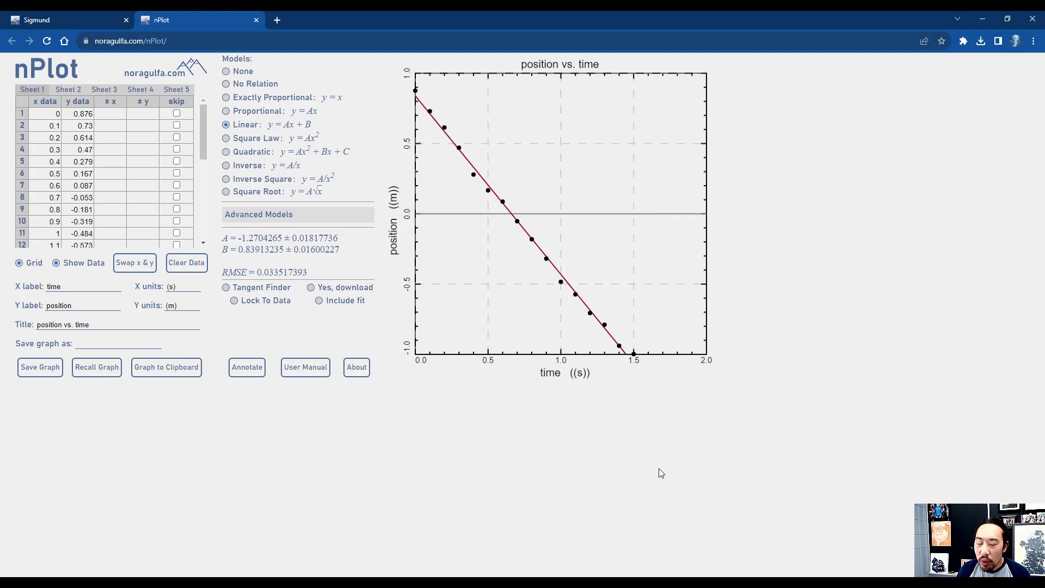
pyautogui.click(262, 101)
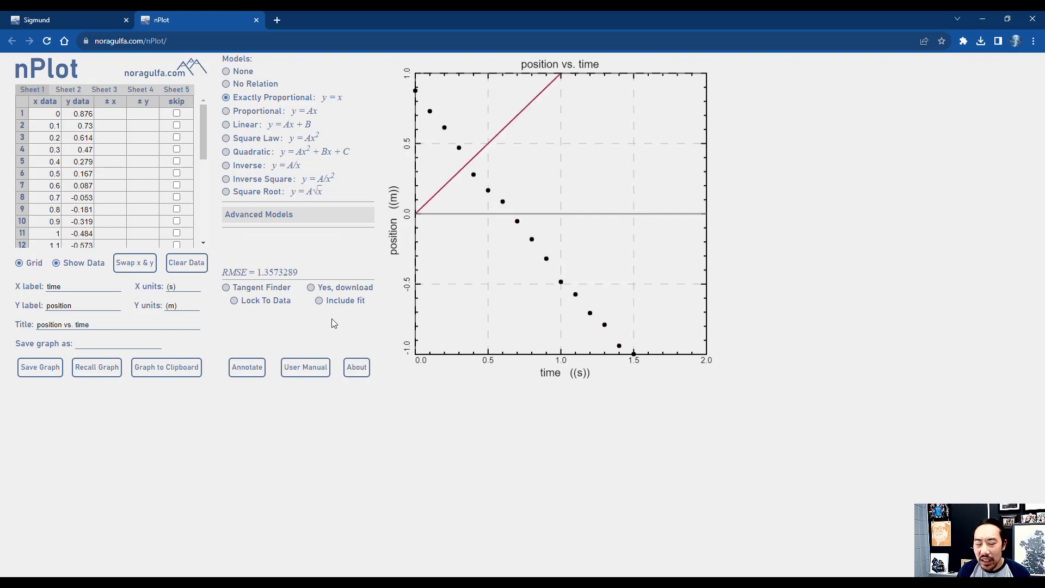
pyautogui.click(287, 114)
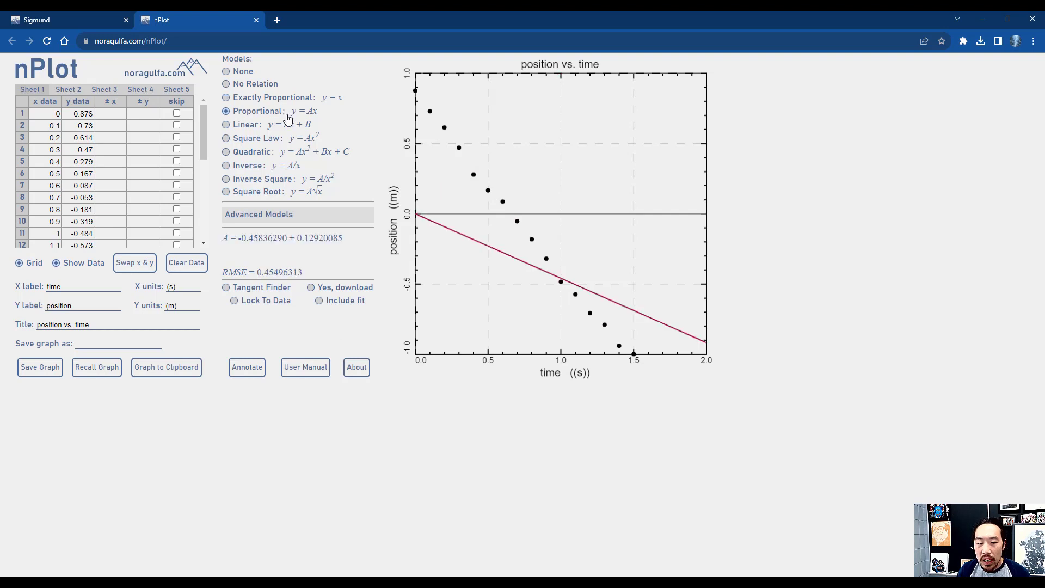
pyautogui.click(279, 128)
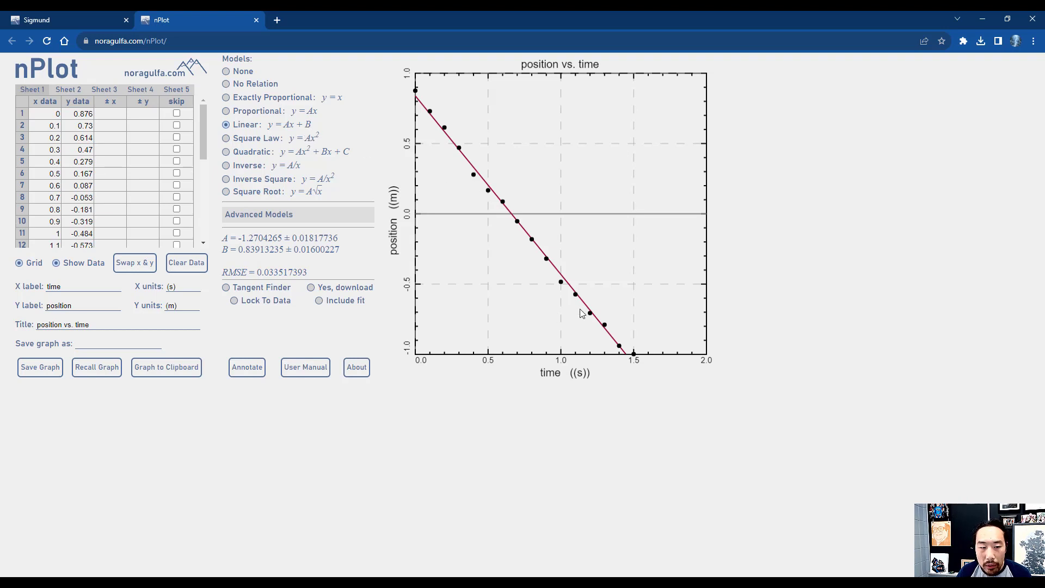
pyautogui.click(273, 215)
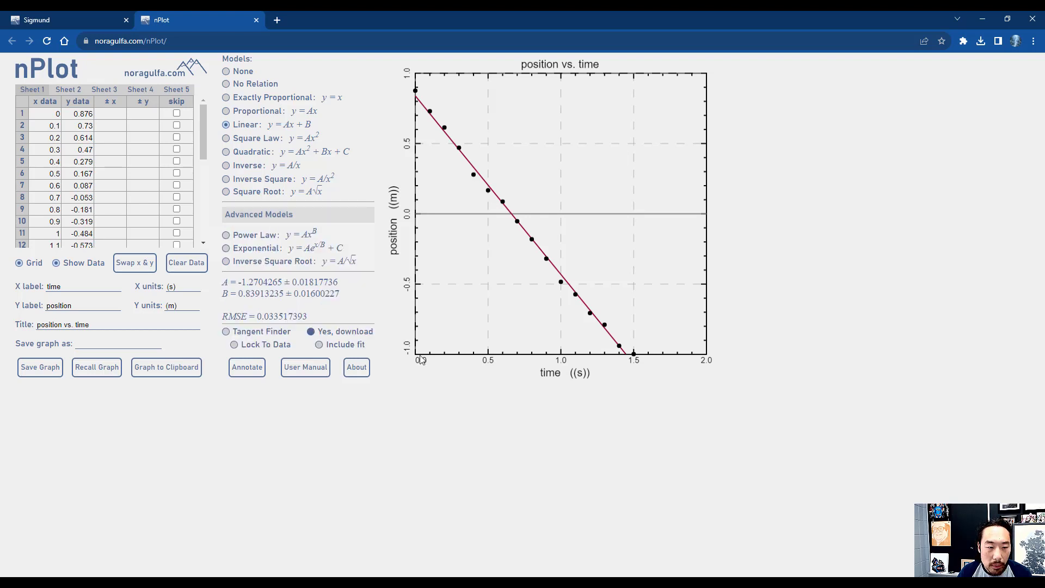
pyautogui.click(303, 215)
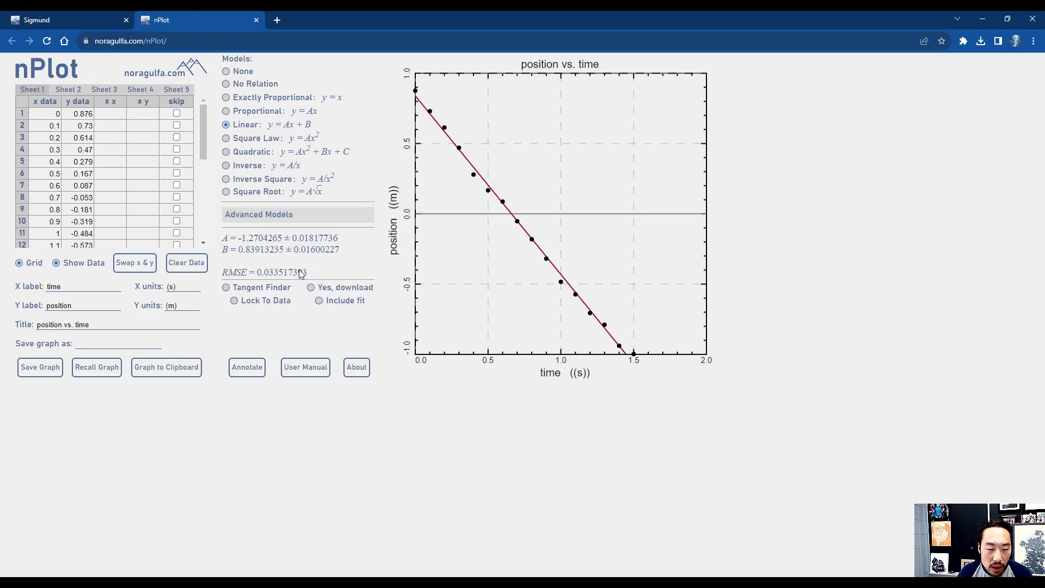
# - Annotate the graph with the linear fit results, placed near the top of the plot just above the start of the line
pyautogui.click(260, 373)
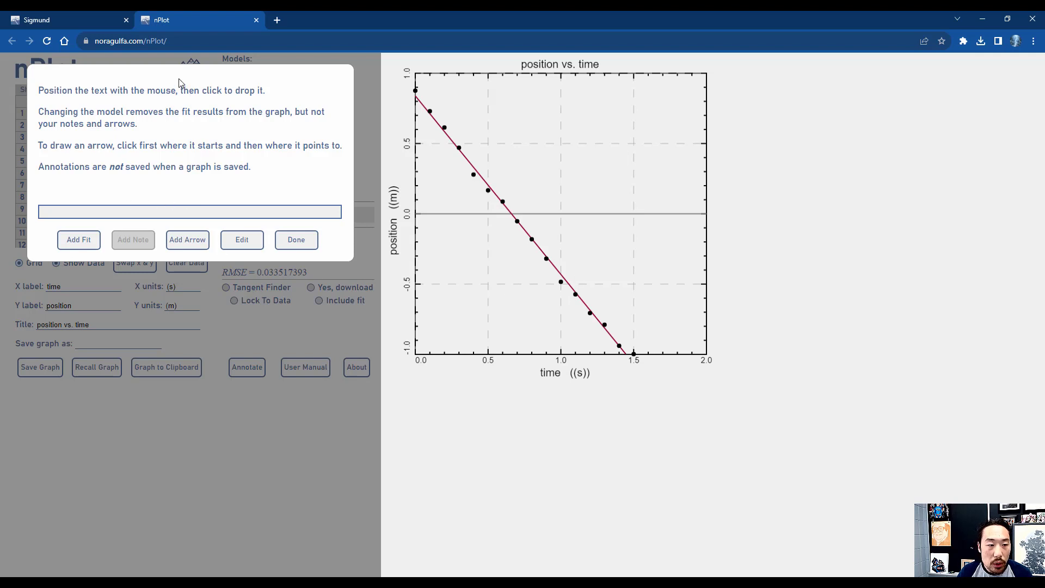
pyautogui.moveTo(179, 89); pyautogui.dragTo(181, 112)
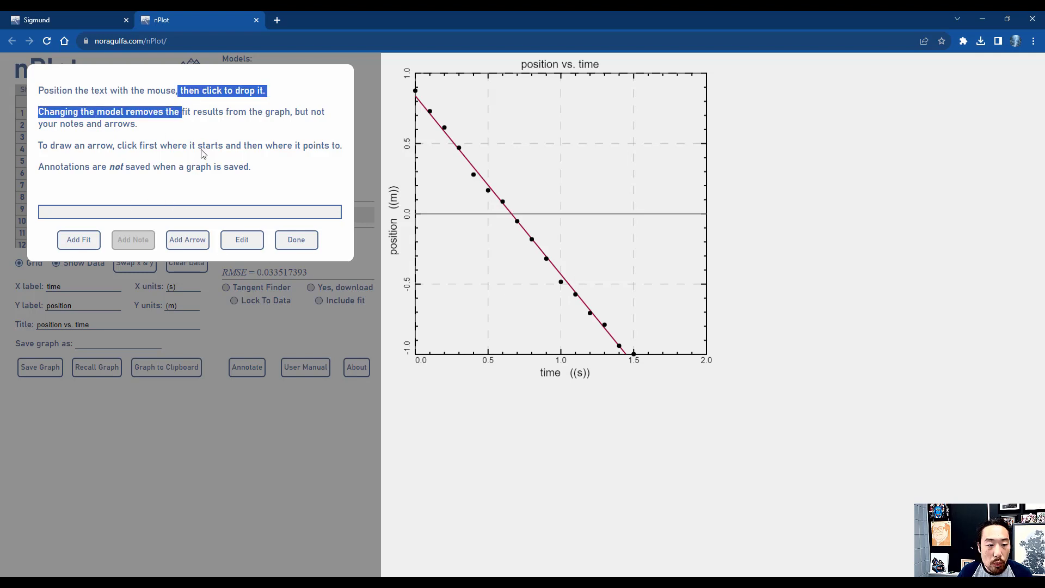
pyautogui.click(89, 247)
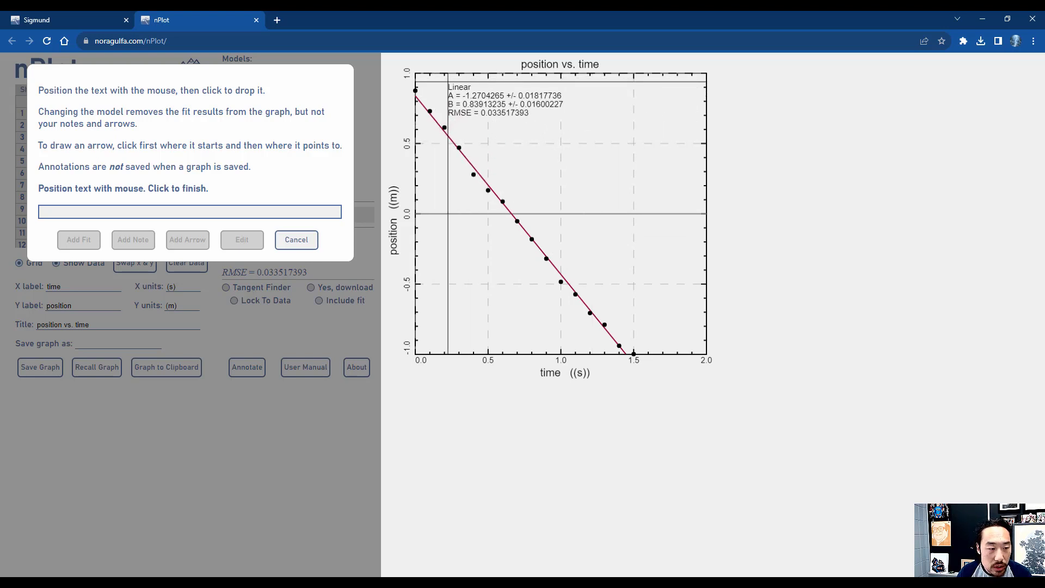
pyautogui.click(447, 81)
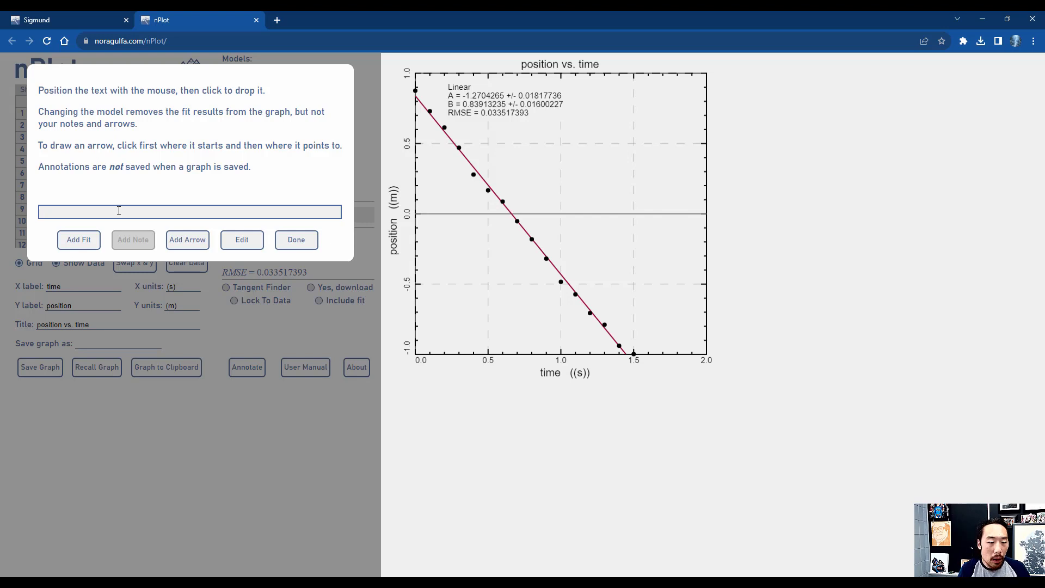
pyautogui.write('pos')
pyautogui.press('BackSpace')
pyautogui.press('BackSpace')
pyautogui.press('BackSpace')
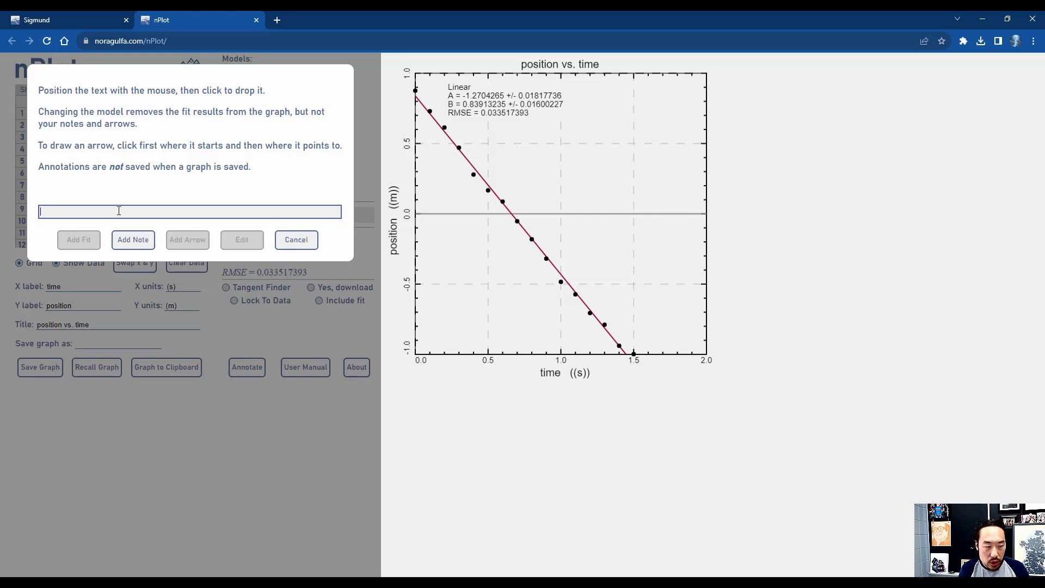
pyautogui.write('ad')
pyautogui.press('BackSpace')
pyautogui.press('BackSpace')
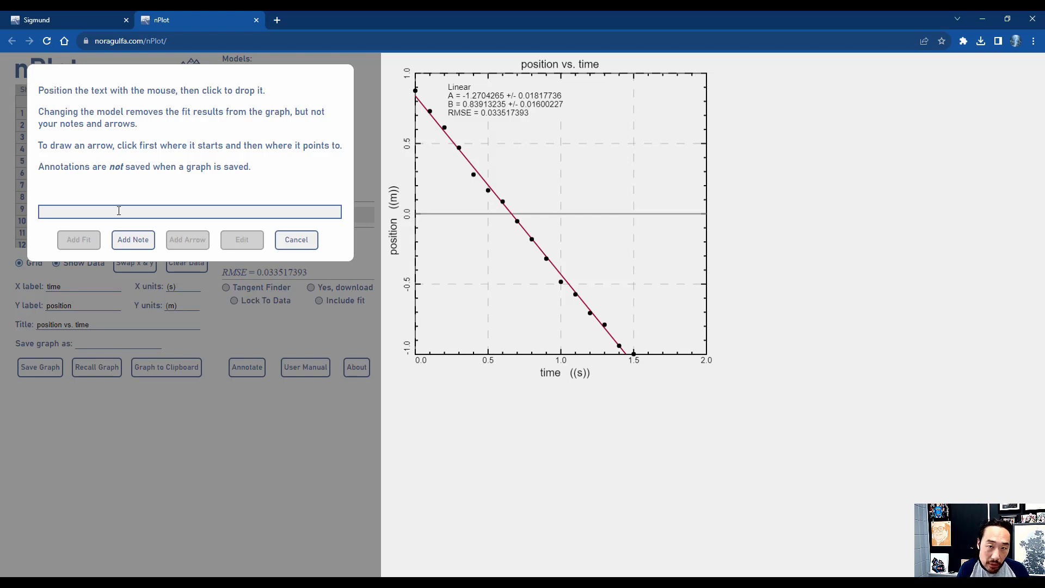
# - Add the note "x= -1.27+0.84" beside the upper part of the fit line and finish annotating the graph
pyautogui.write('x')
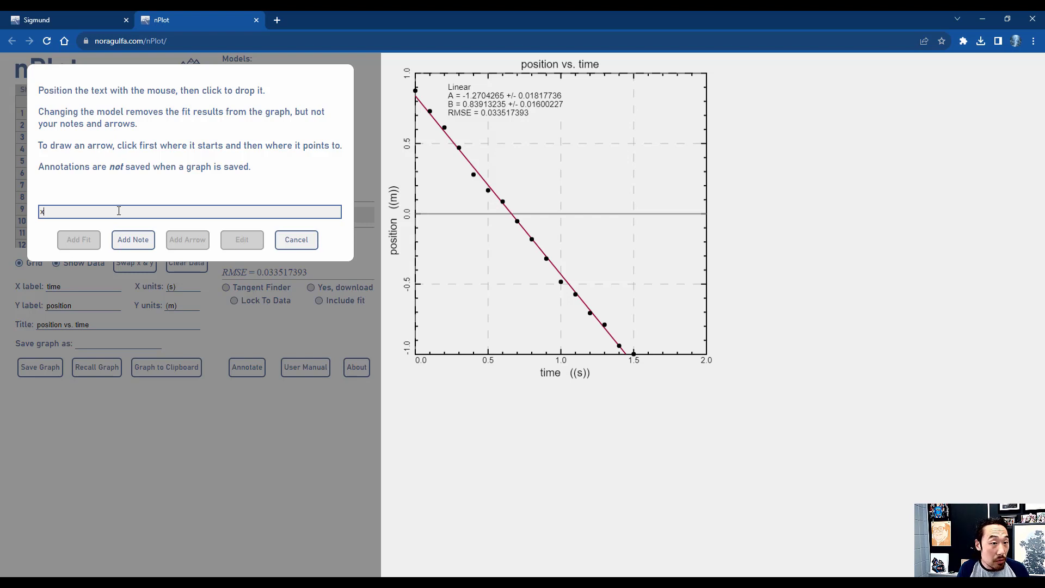
pyautogui.write('=')
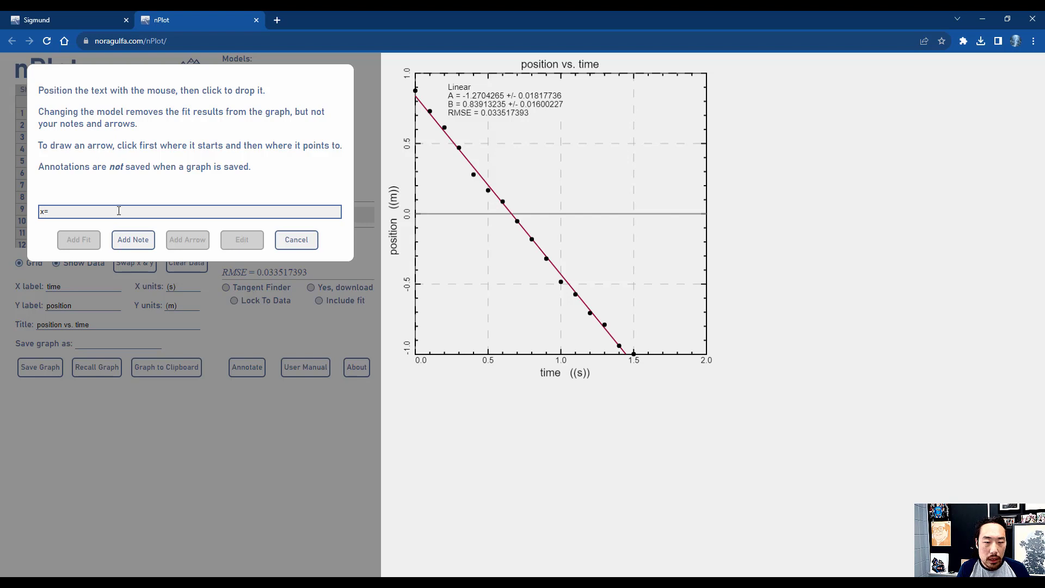
pyautogui.write(' -1')
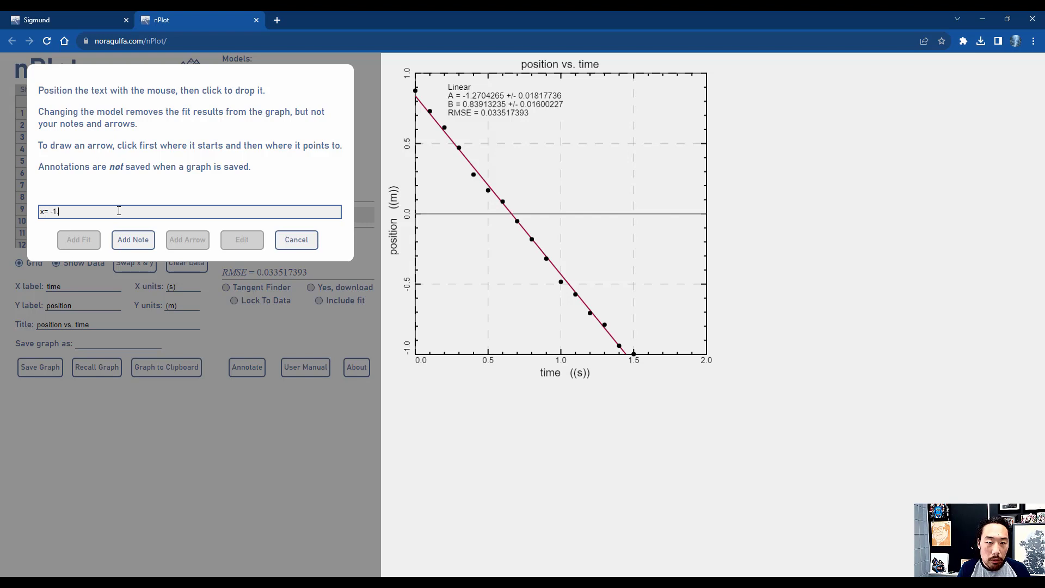
pyautogui.write('.27+')
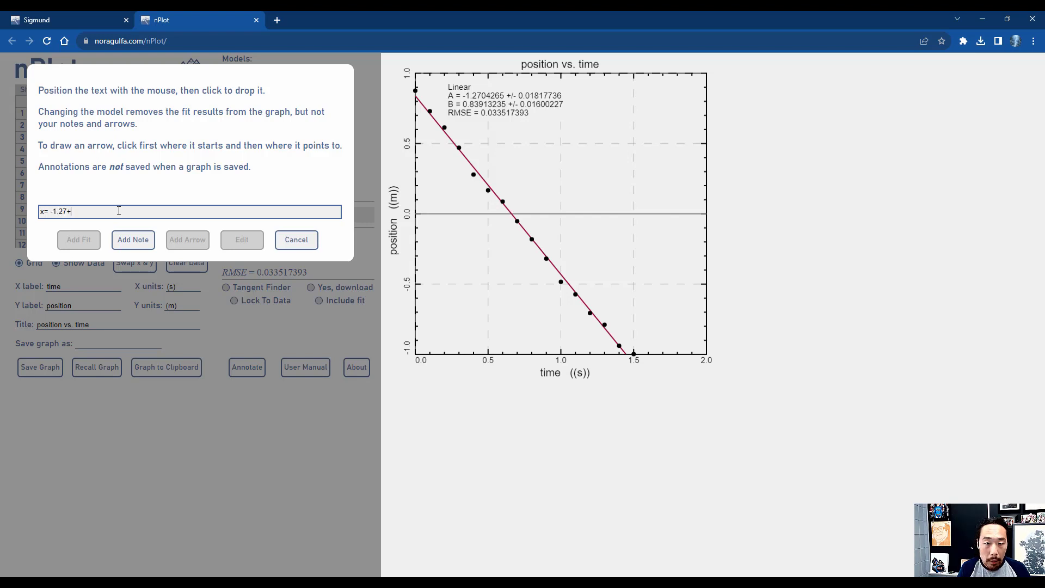
pyautogui.write('0.8')
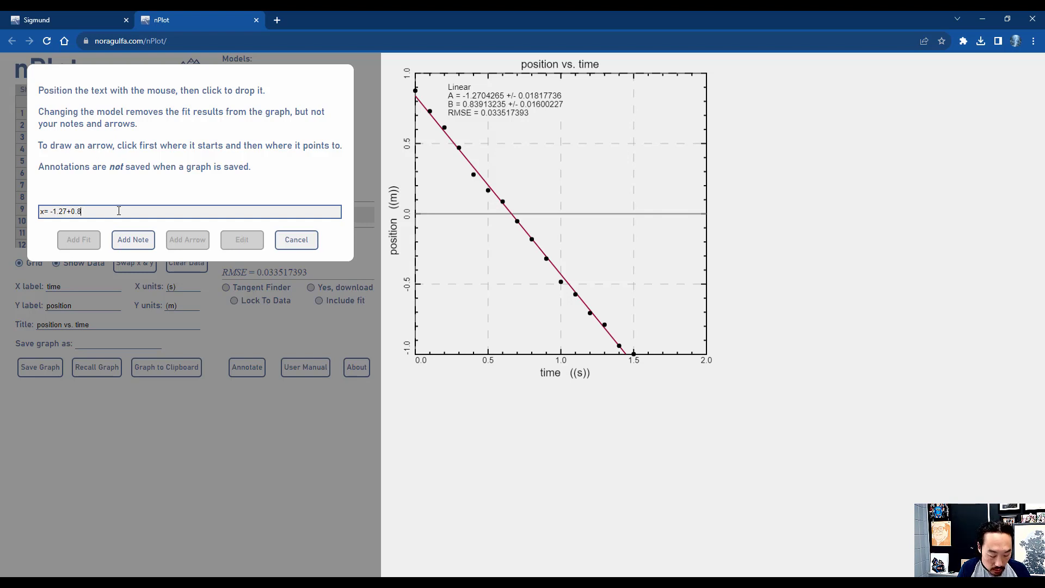
pyautogui.write('4')
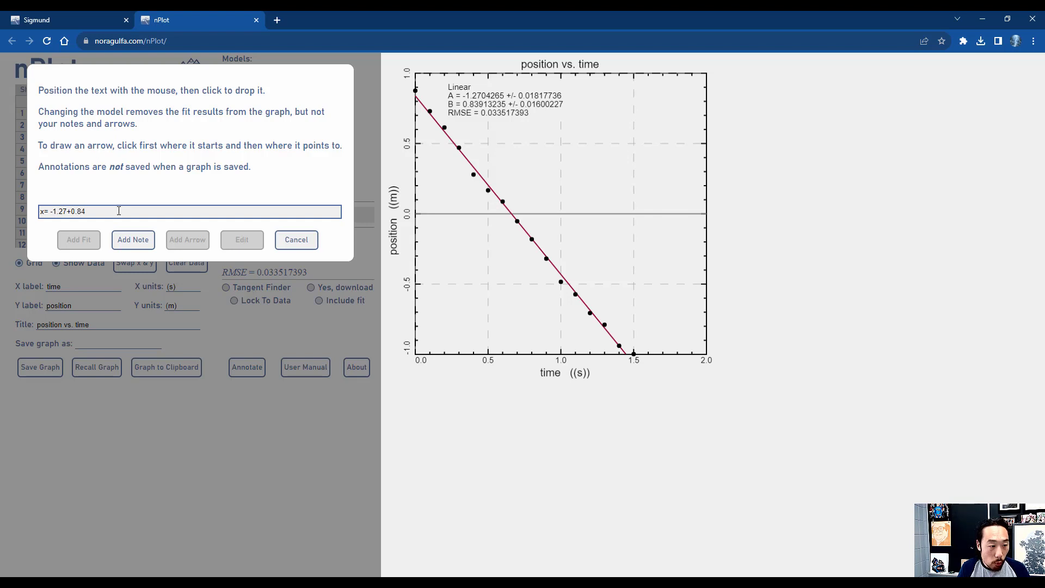
pyautogui.click(127, 242)
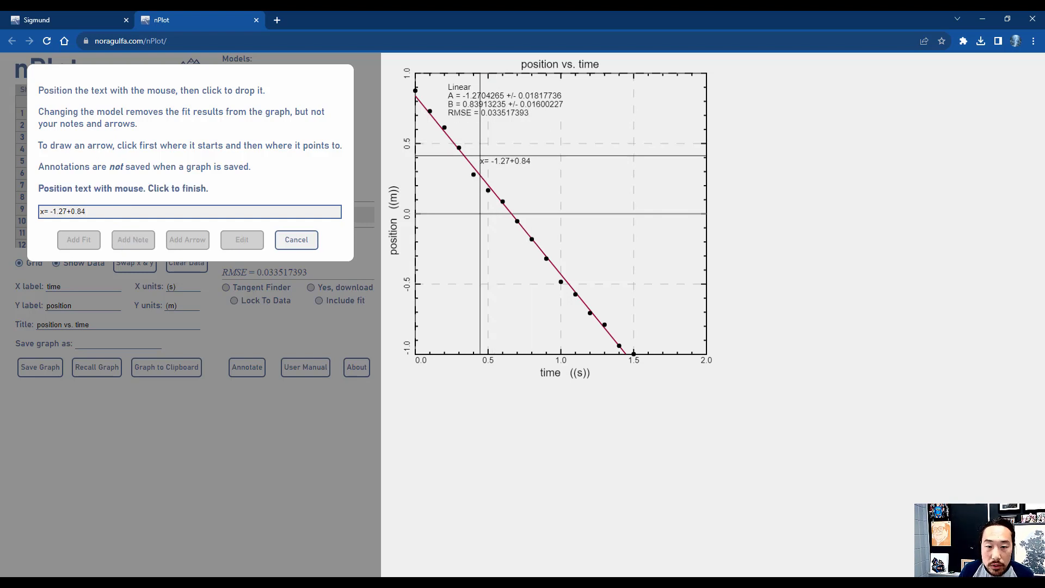
pyautogui.click(476, 158)
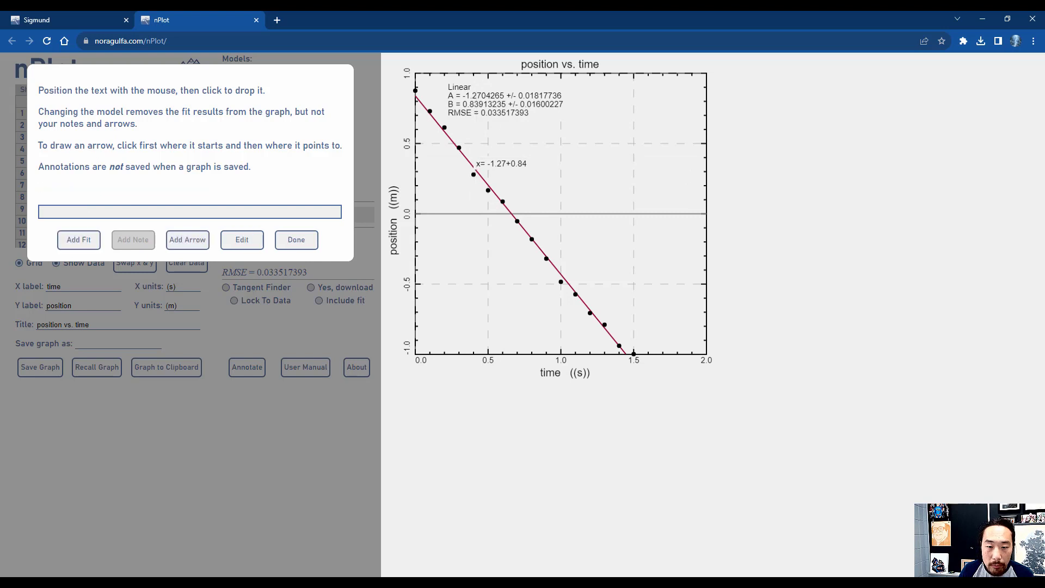
pyautogui.click(305, 246)
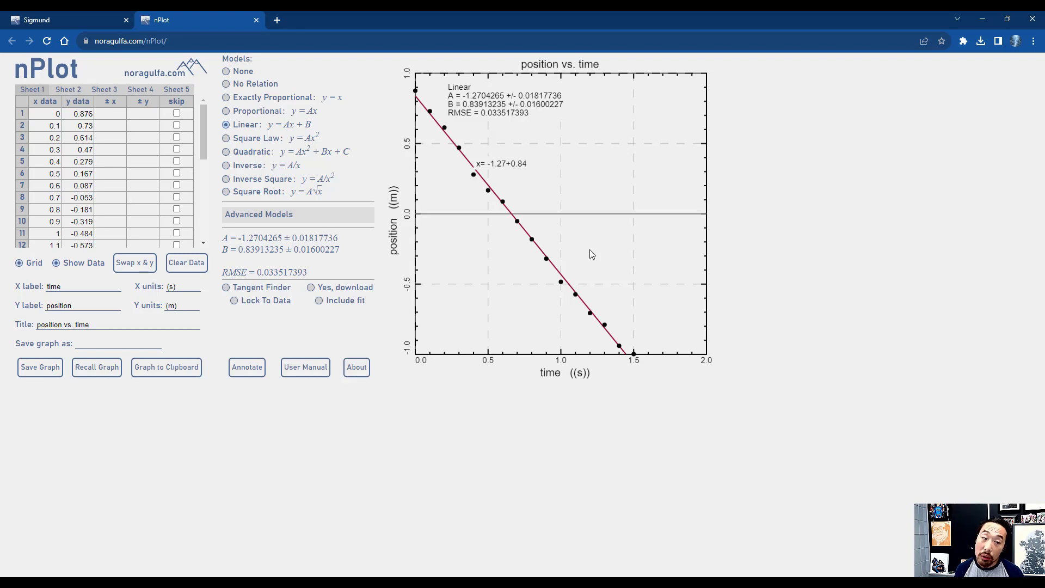
# - Copy the y vs. t data from Sigmund and paste it into Sheet 2 of nPlot, starting at the first x data cell
pyautogui.click(67, 17)
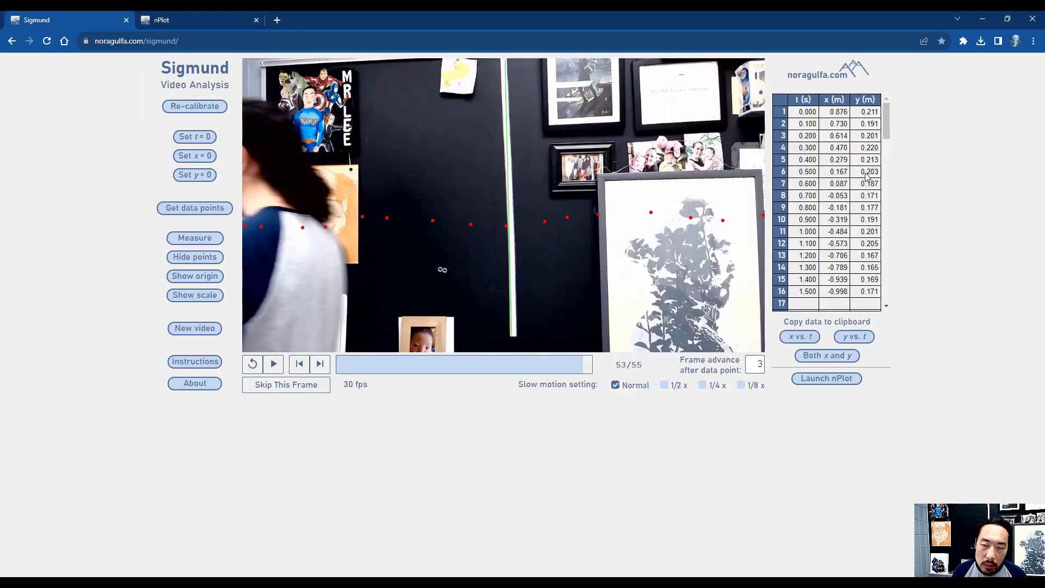
pyautogui.click(864, 343)
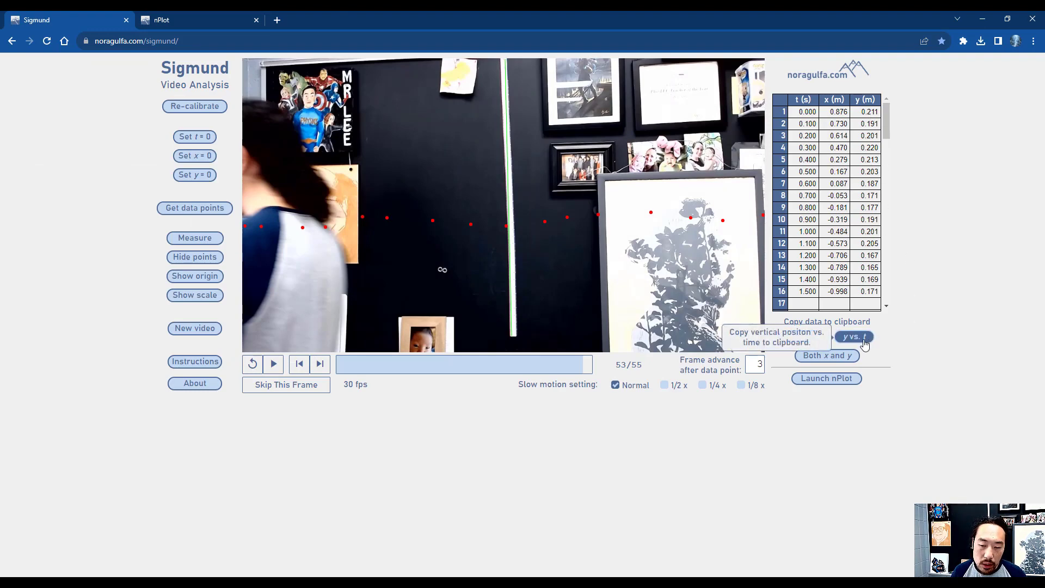
pyautogui.click(864, 343)
pyautogui.click(184, 19)
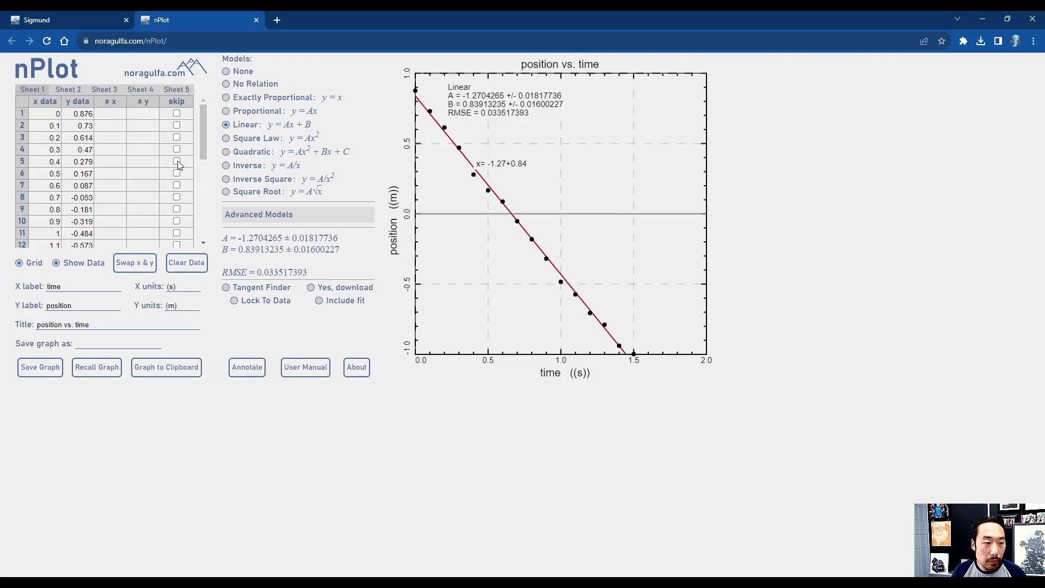
pyautogui.click(67, 92)
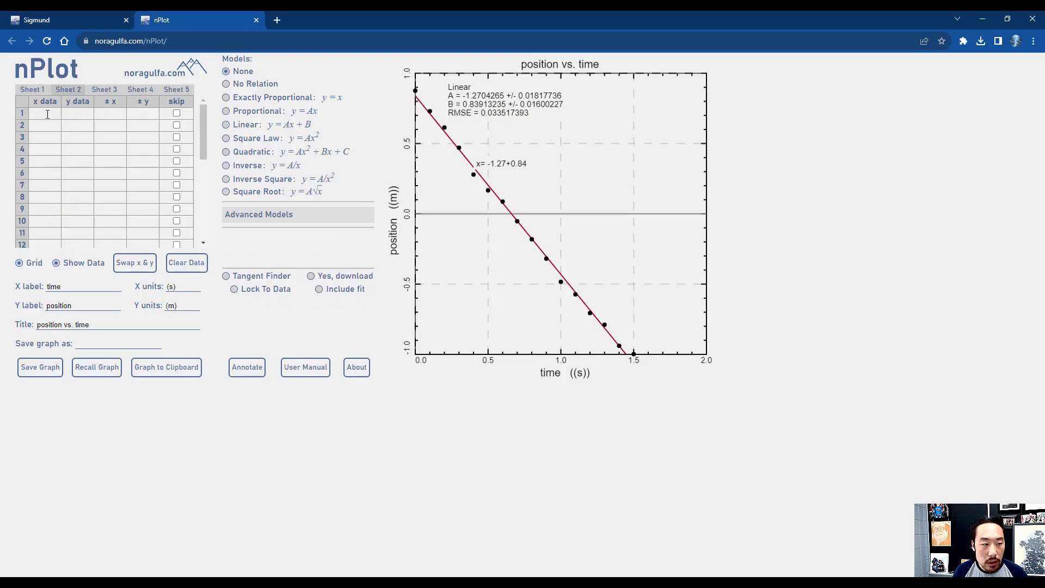
pyautogui.click(47, 113)
pyautogui.hotkey('ctrl', 'v')
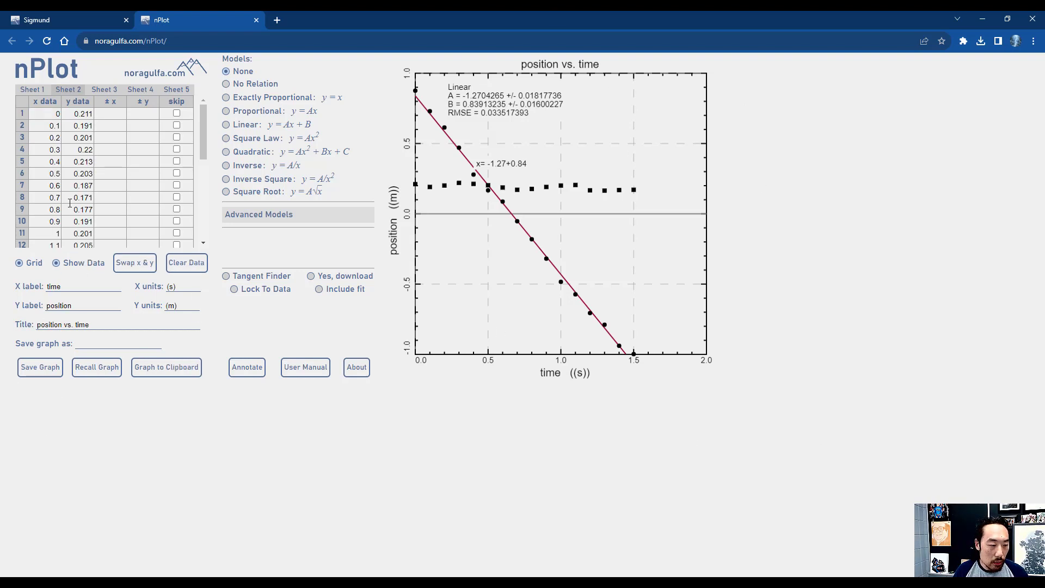
# - Try the Proportional model on the Sheet 2 data, look through the advanced models, and fit the data with the Linear model y = Ax + B
pyautogui.click(266, 161)
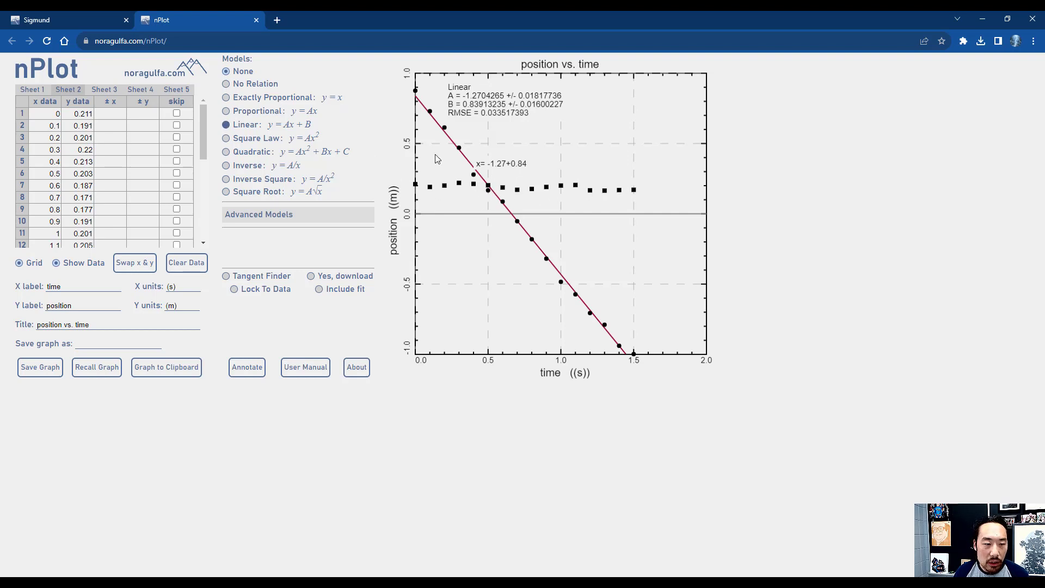
pyautogui.click(248, 216)
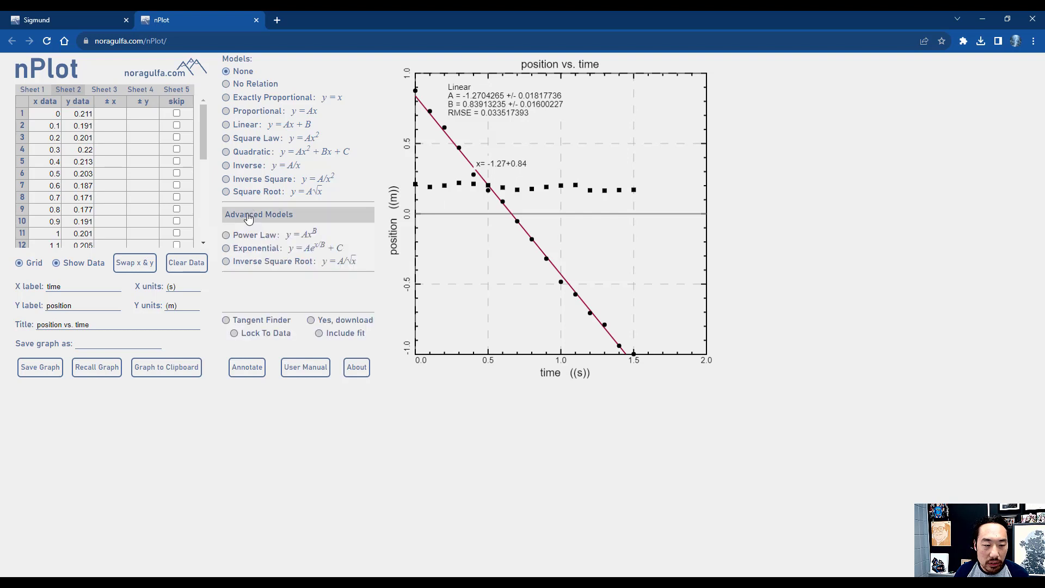
pyautogui.click(249, 216)
pyautogui.click(261, 97)
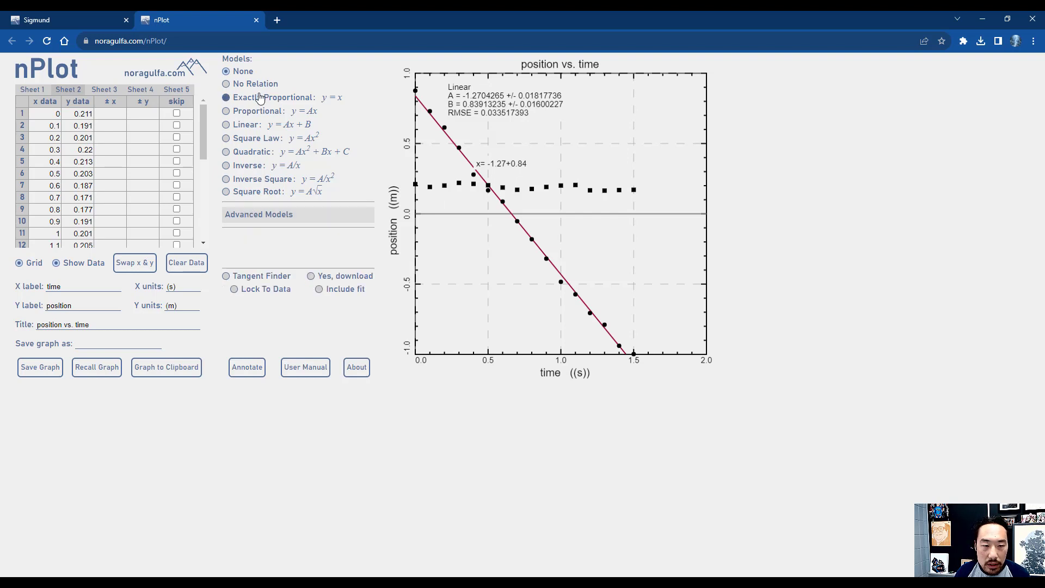
pyautogui.click(258, 111)
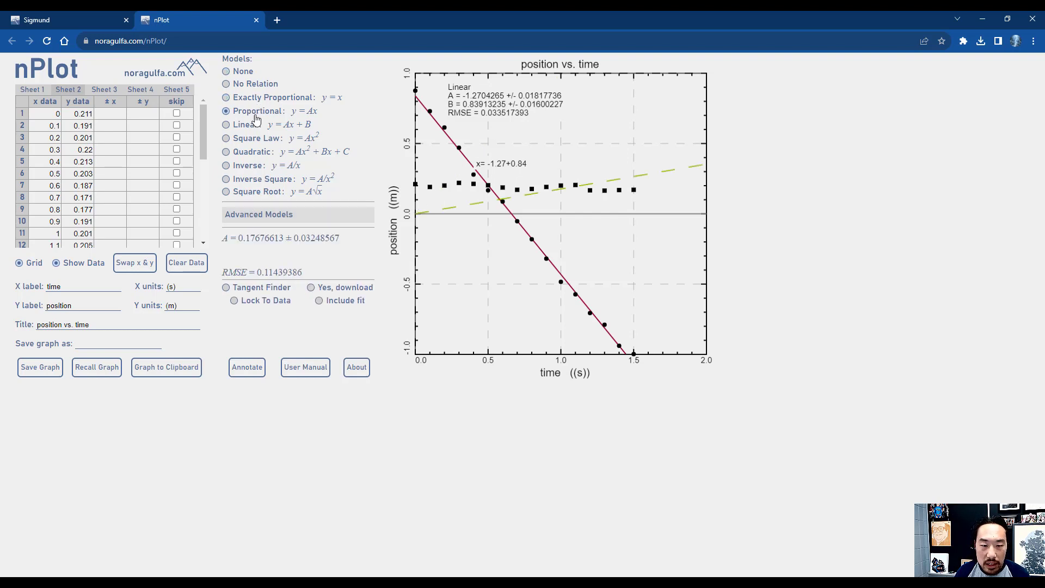
pyautogui.click(259, 130)
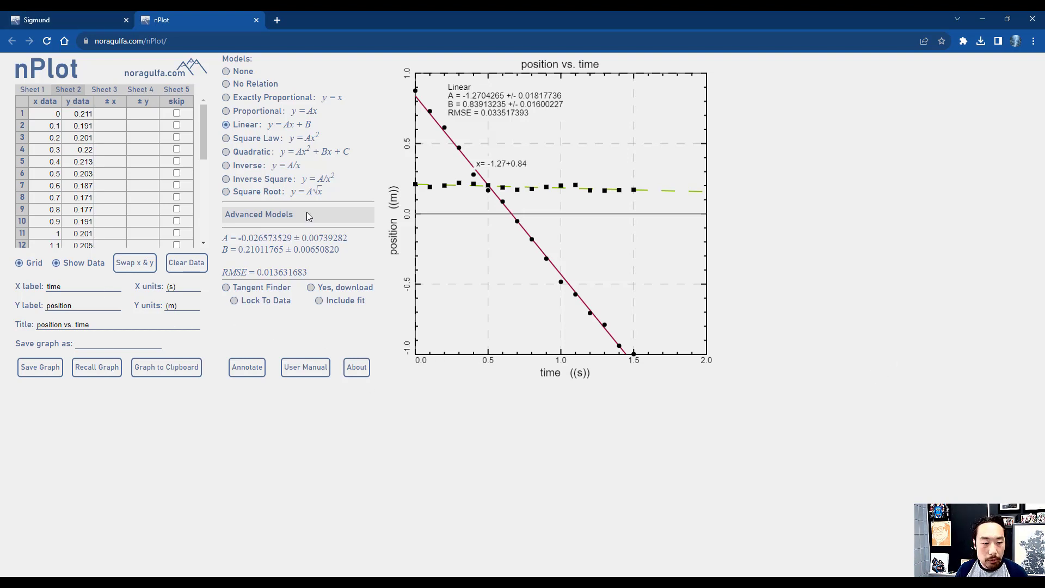
# - Clear the y vs. t data from Sheet 2 and return to Sheet 1
pyautogui.click(189, 261)
pyautogui.click(33, 90)
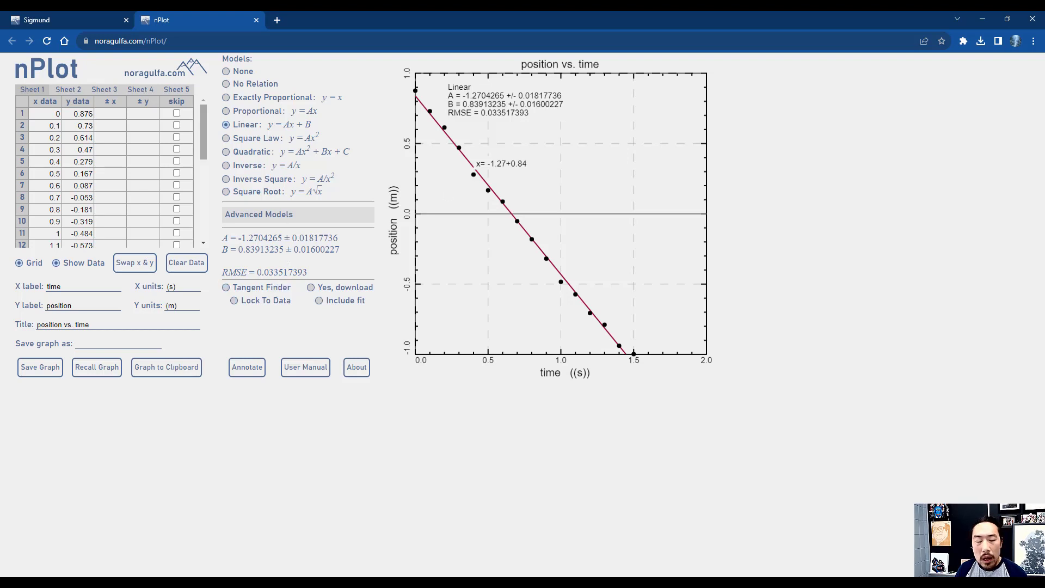
# - Enable the Tangent Finder for the Sheet 1 data, trying Lock To Data and leaving it off
pyautogui.click(272, 287)
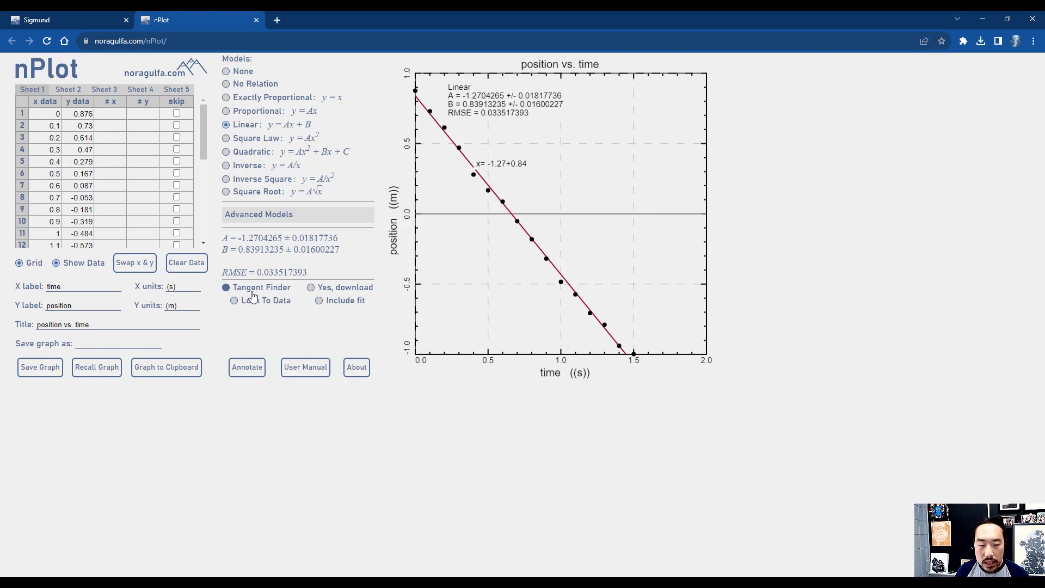
pyautogui.click(265, 300)
pyautogui.click(277, 292)
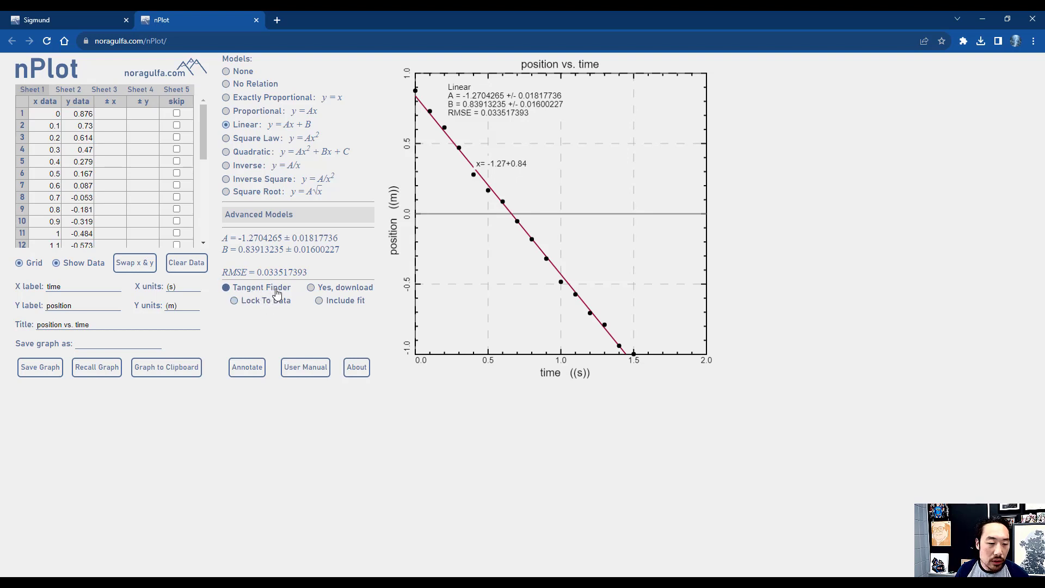
pyautogui.click(270, 299)
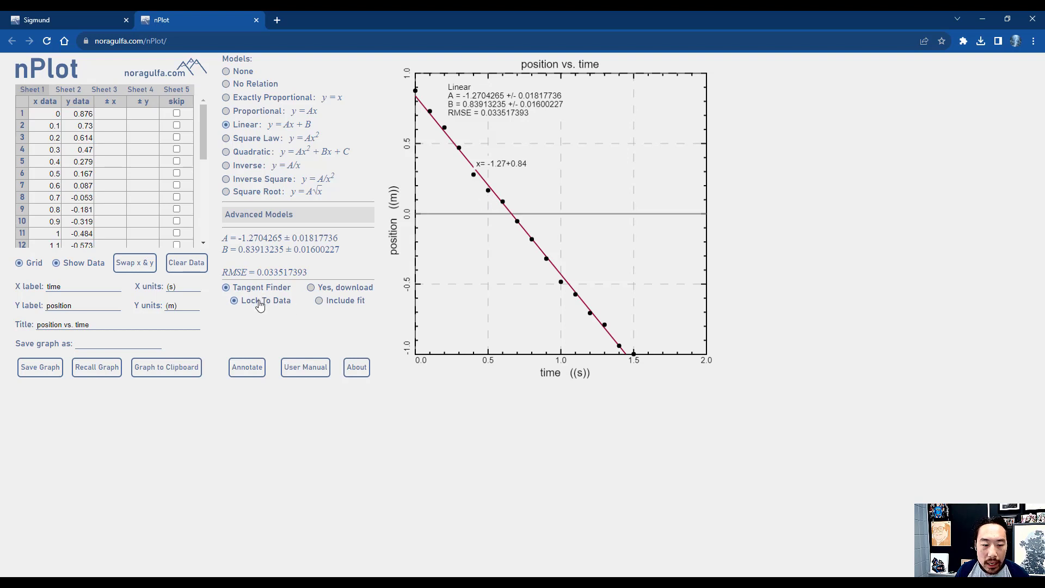
pyautogui.click(283, 299)
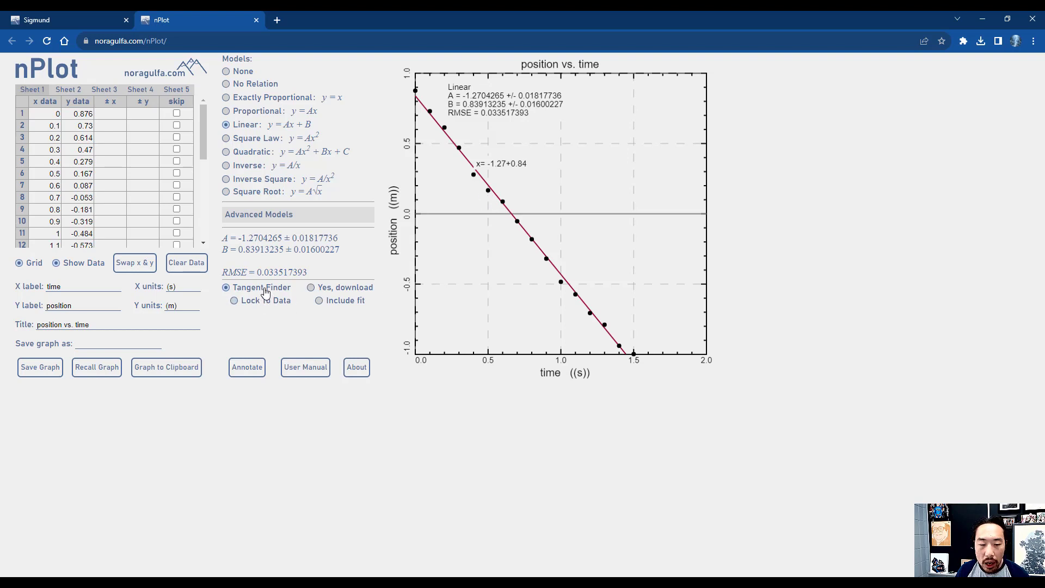